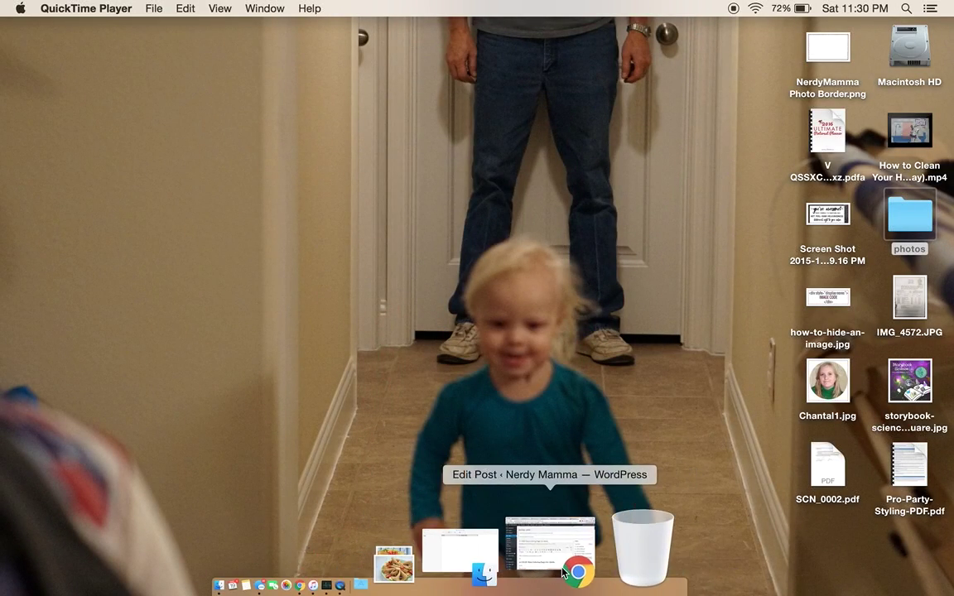
Restore the '21 CRAZY Busy Coloring Pages for Adults' draft and scroll to its image and download links.
left_click(563, 569)
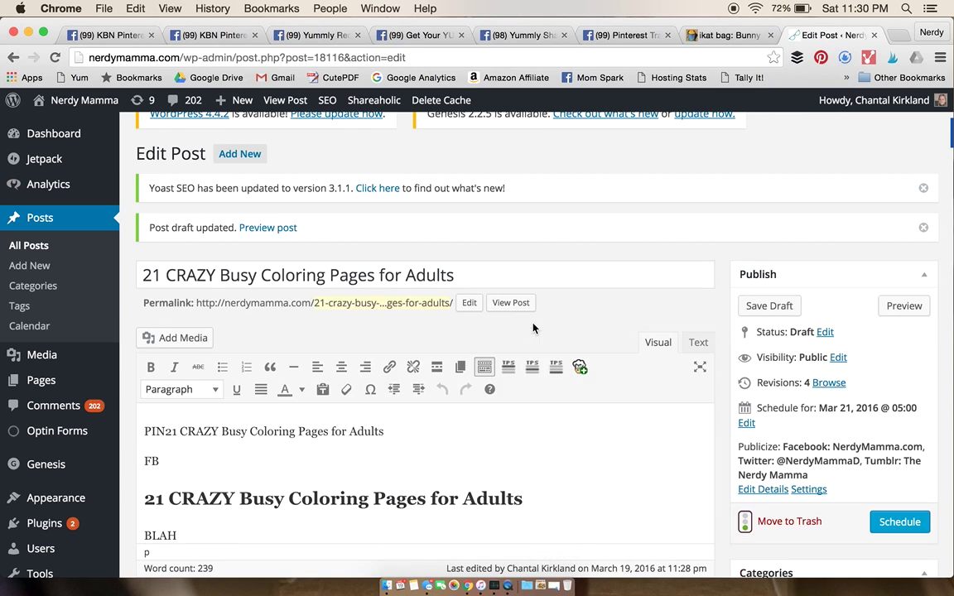
scroll(532, 328, "down", 3)
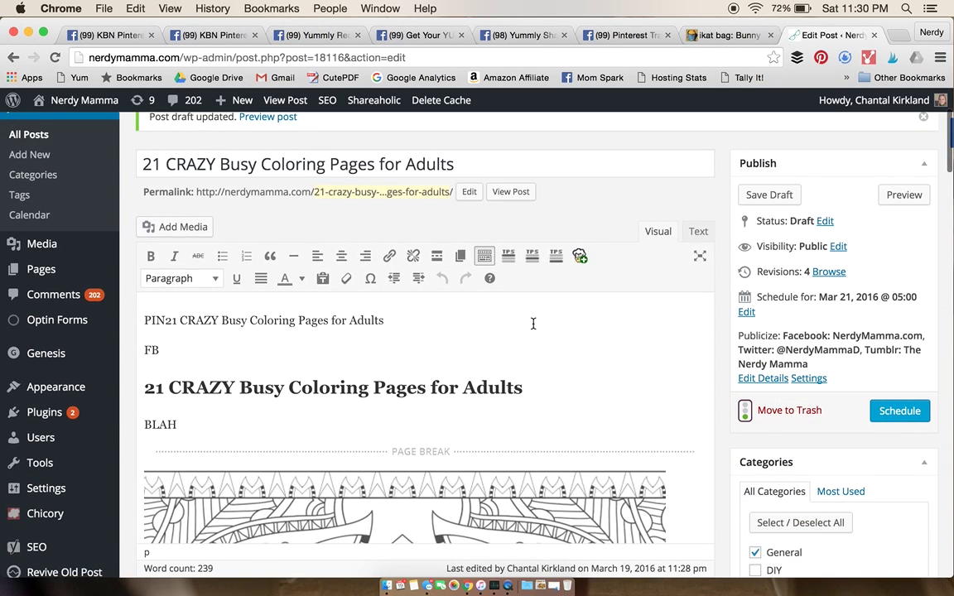
scroll(533, 324, "down", 3)
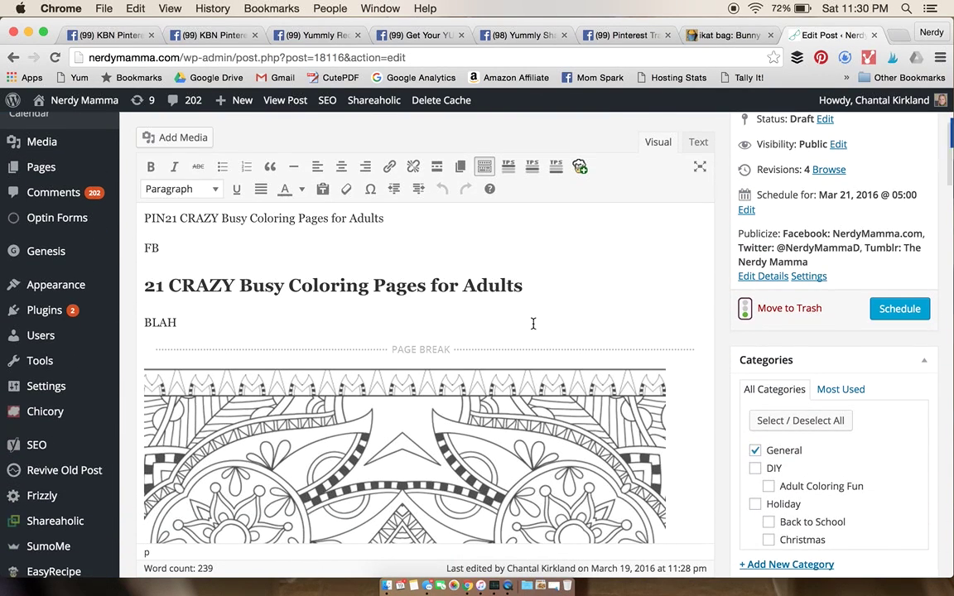
scroll(532, 323, "down", 6)
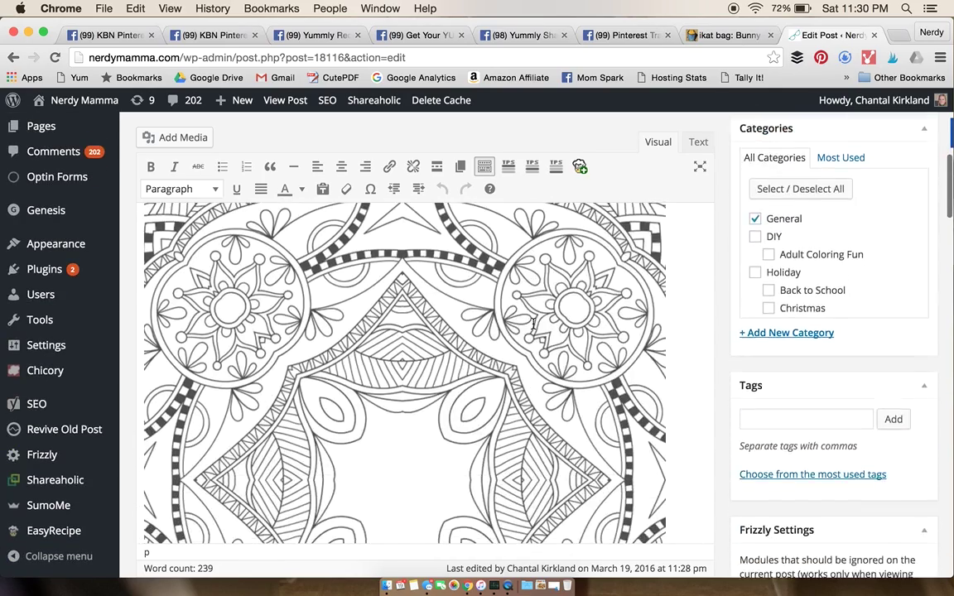
scroll(533, 324, "down", 10)
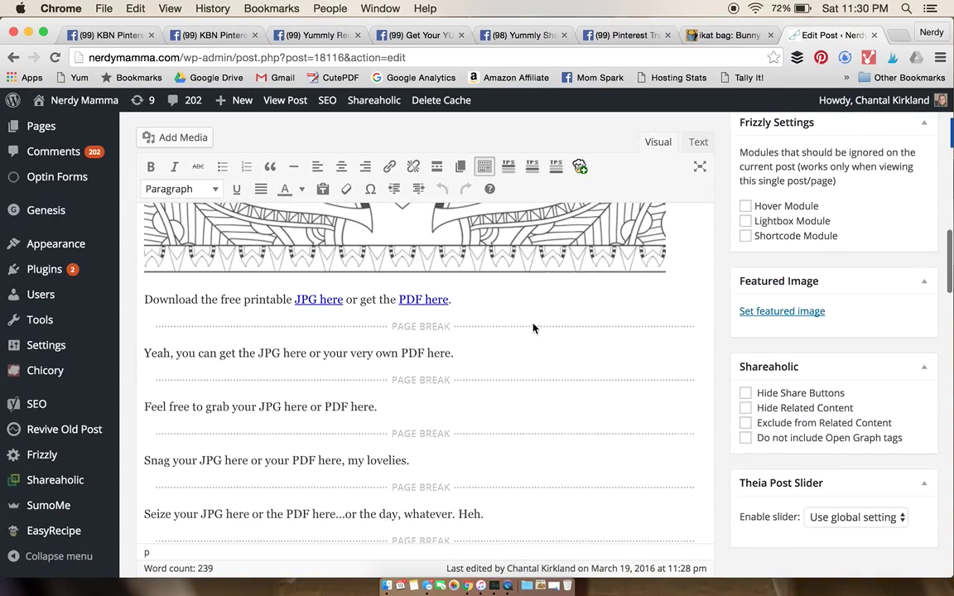
scroll(532, 323, "up", 8)
scroll(533, 324, "up", 10)
scroll(533, 323, "down", 8)
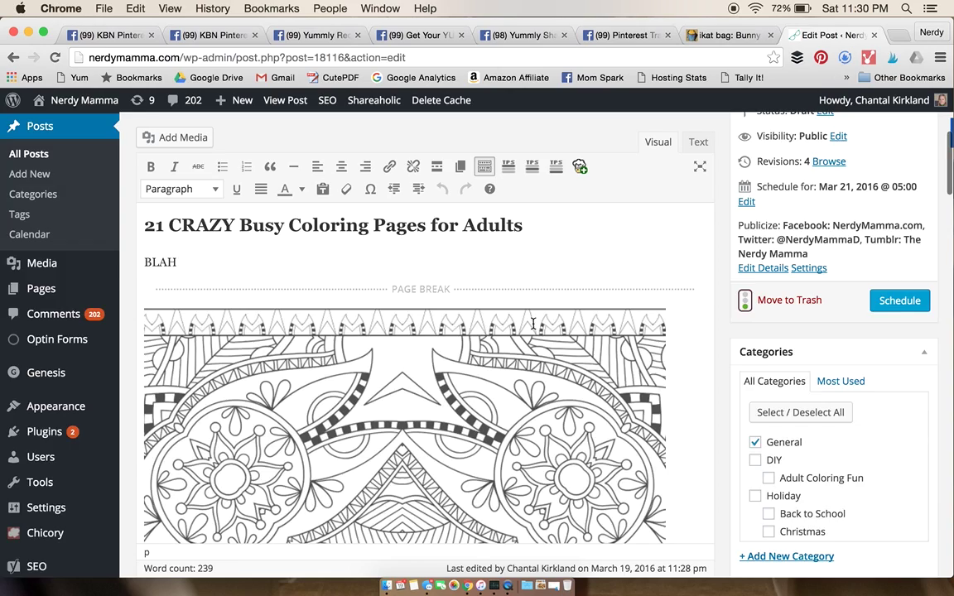
scroll(532, 324, "down", 8)
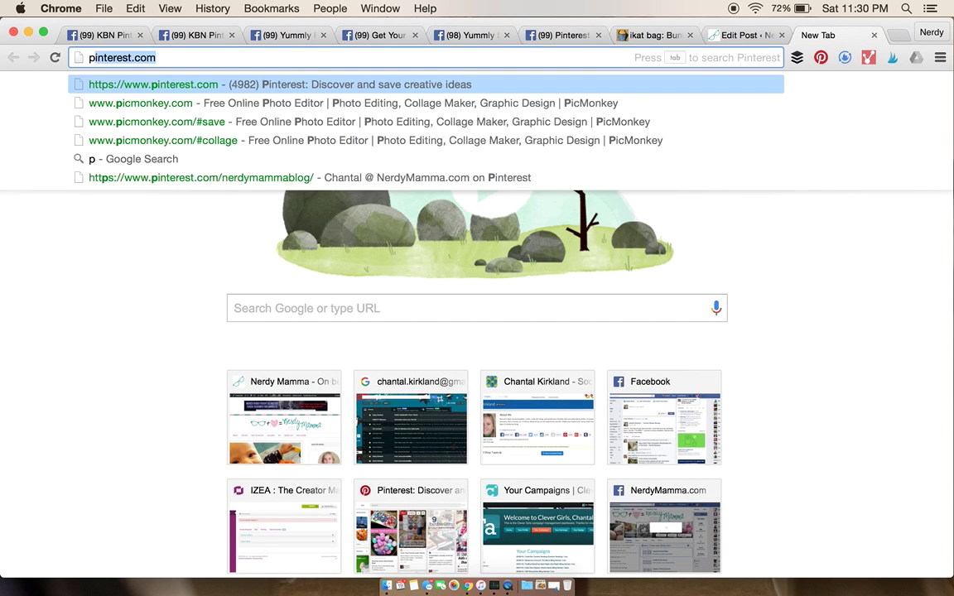
Load picmonkey.com and start a new Design on a blank white canvas.
type("ic")
key("Return")
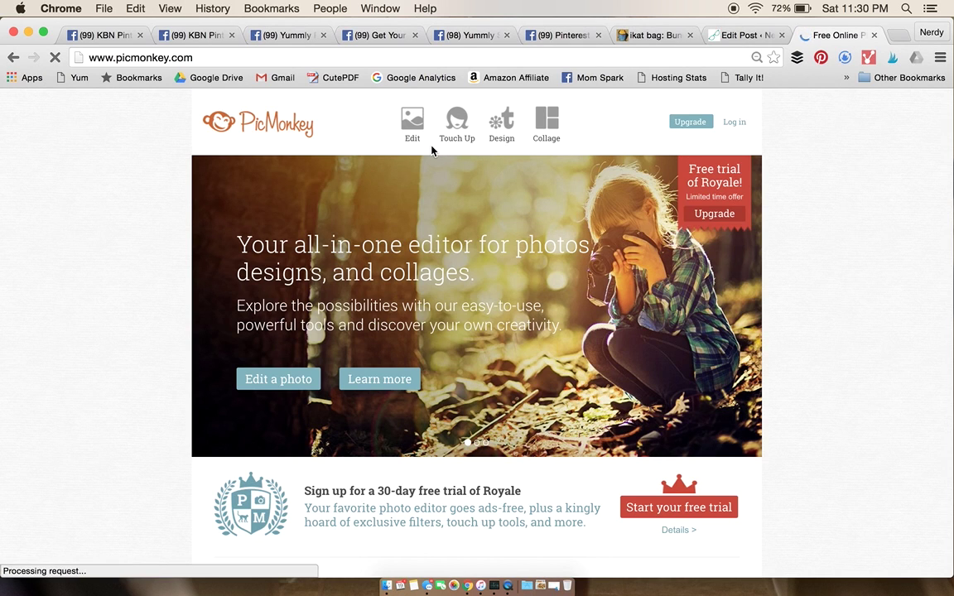
mouse_move(444, 125)
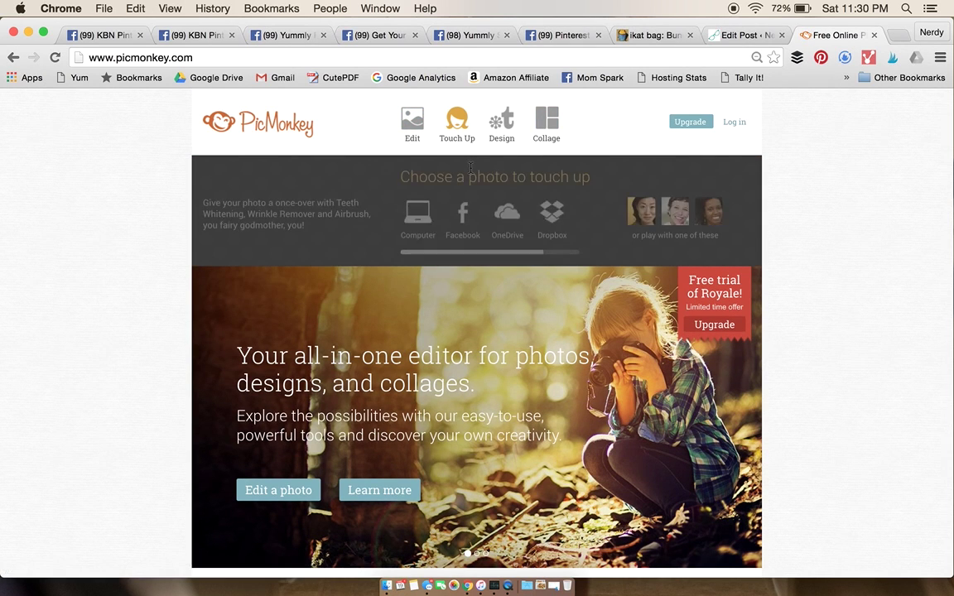
left_click(501, 143)
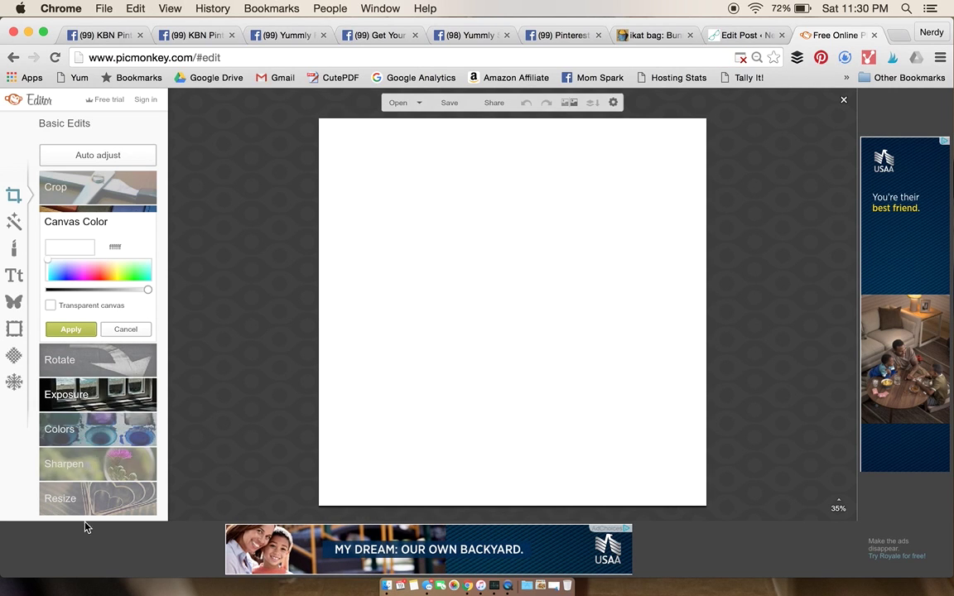
Resize the canvas to 2500 × 3300 pixels with Keep proportions turned off.
left_click(86, 500)
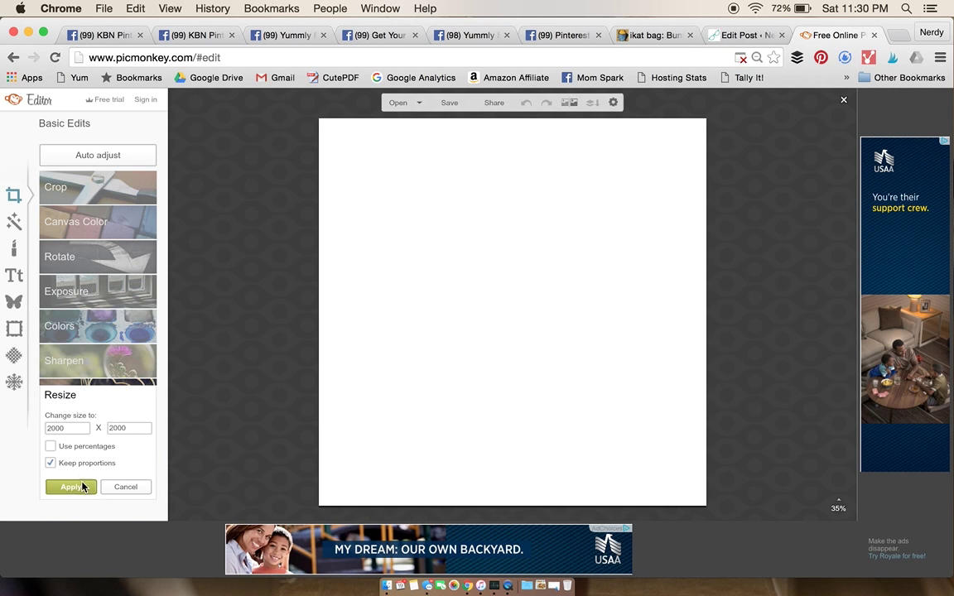
left_click(50, 463)
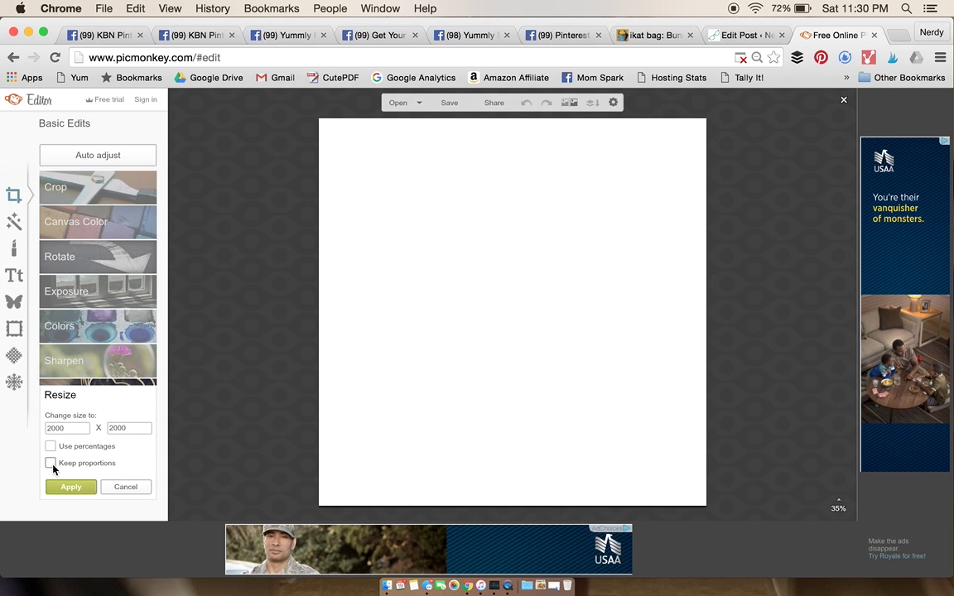
double_click(61, 428)
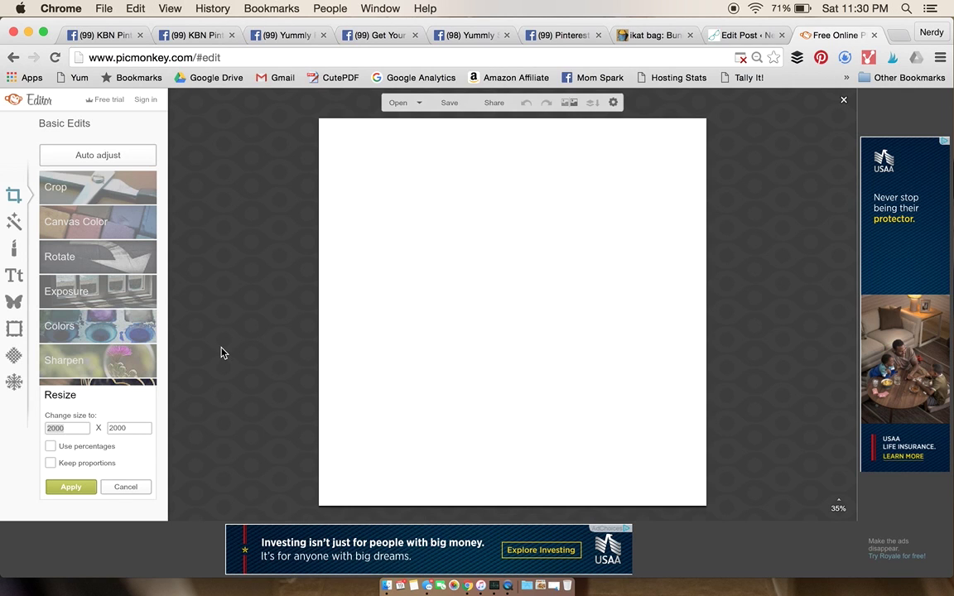
type("2500")
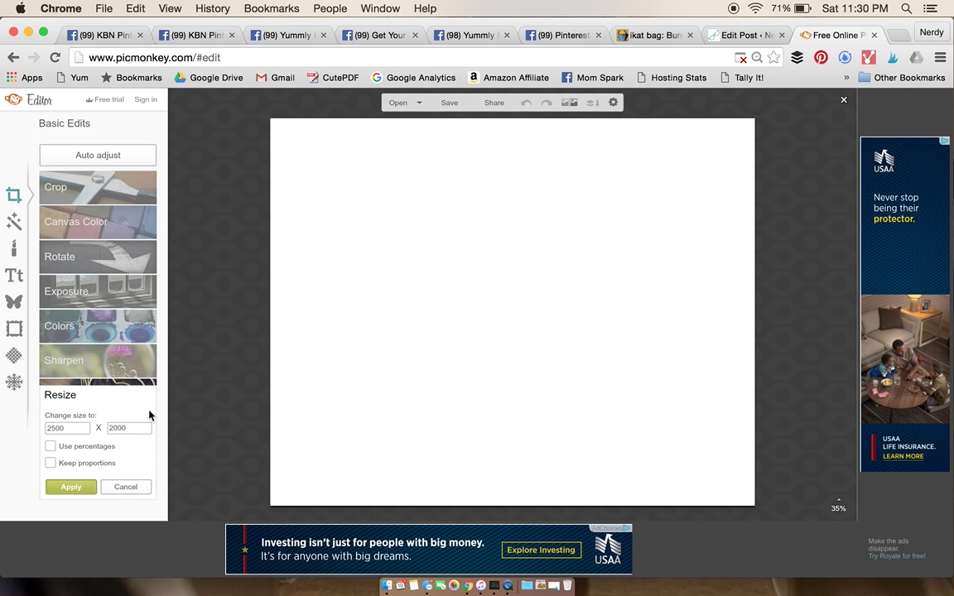
double_click(129, 428)
type("3300")
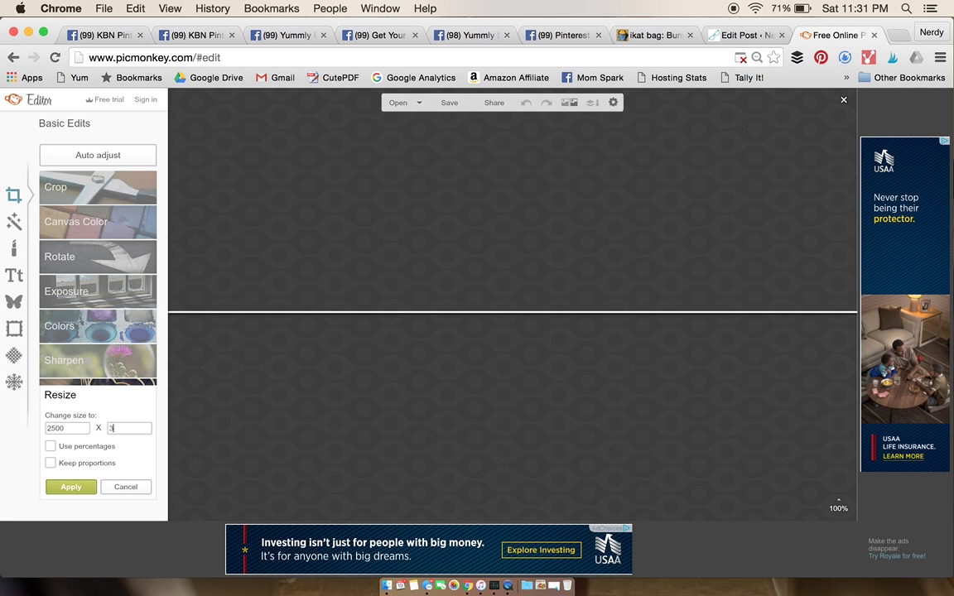
left_click(70, 487)
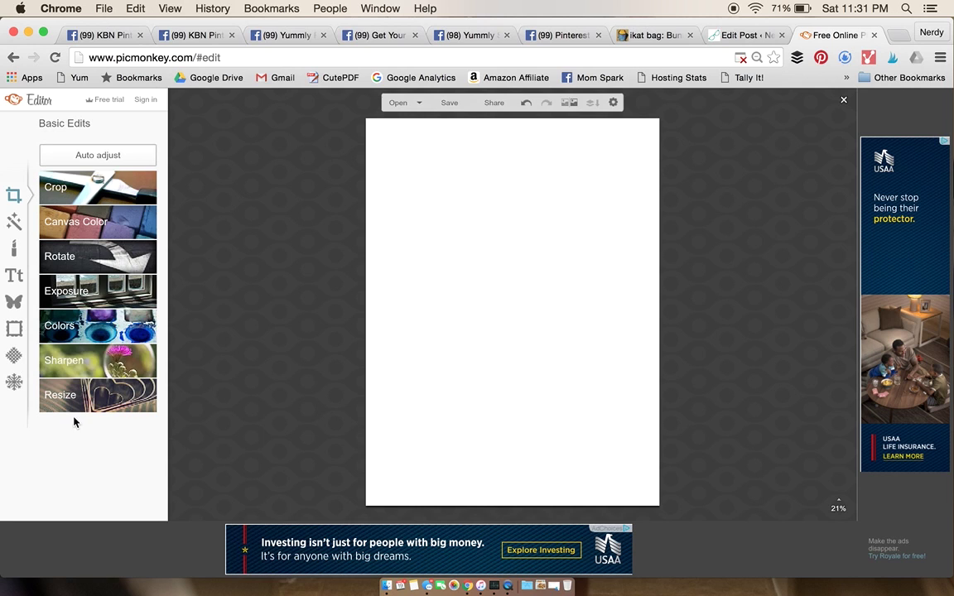
Add Depositphotos_73794915_original.jpg as an overlay and stretch it to cover nearly the whole page.
left_click(15, 304)
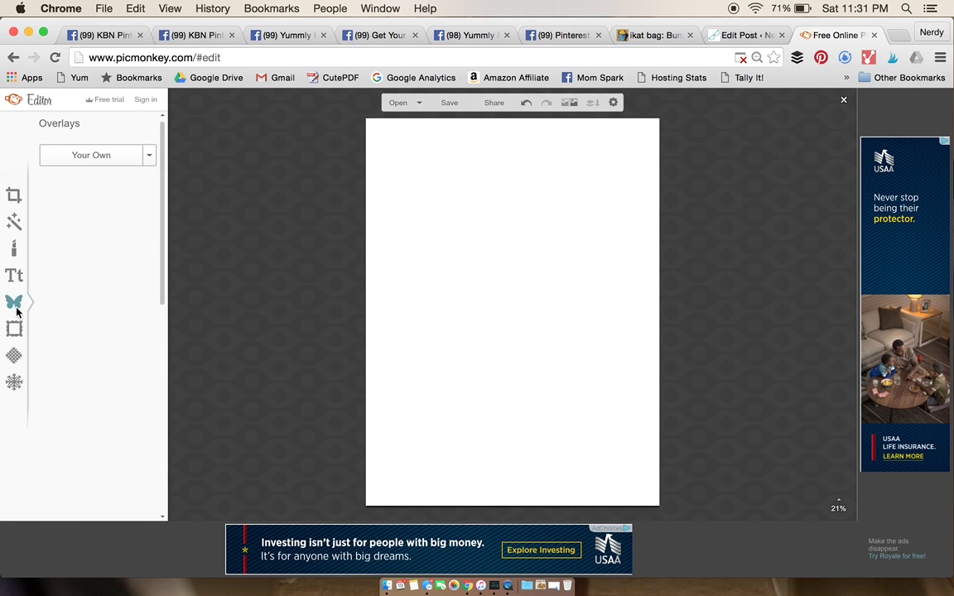
left_click(83, 156)
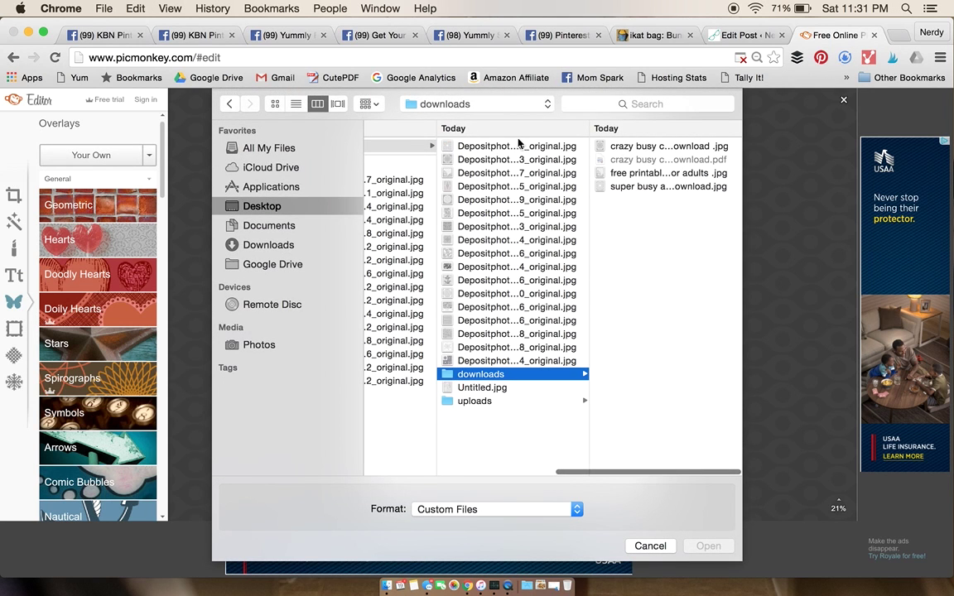
left_click(490, 174)
key("Down")
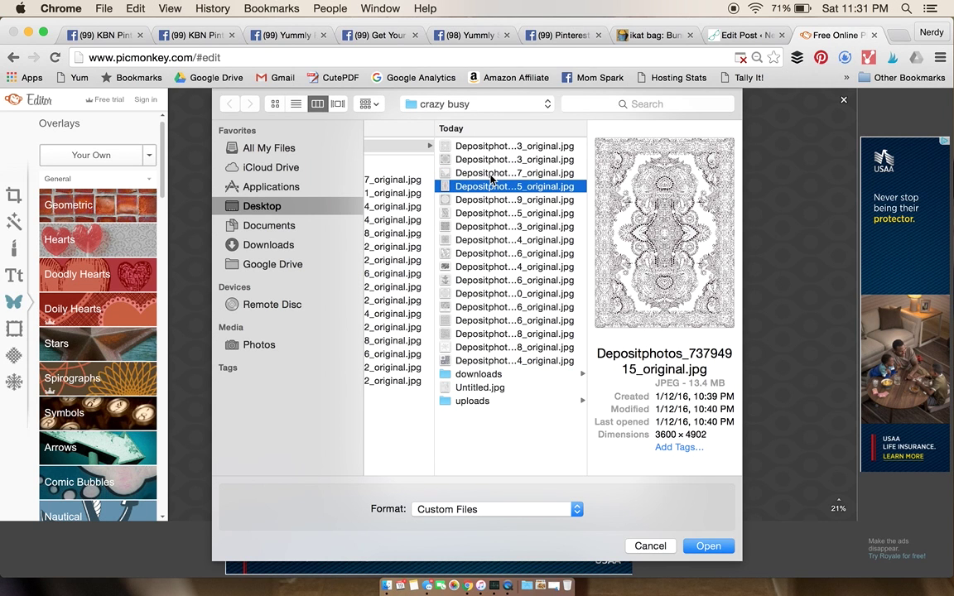
key("Return")
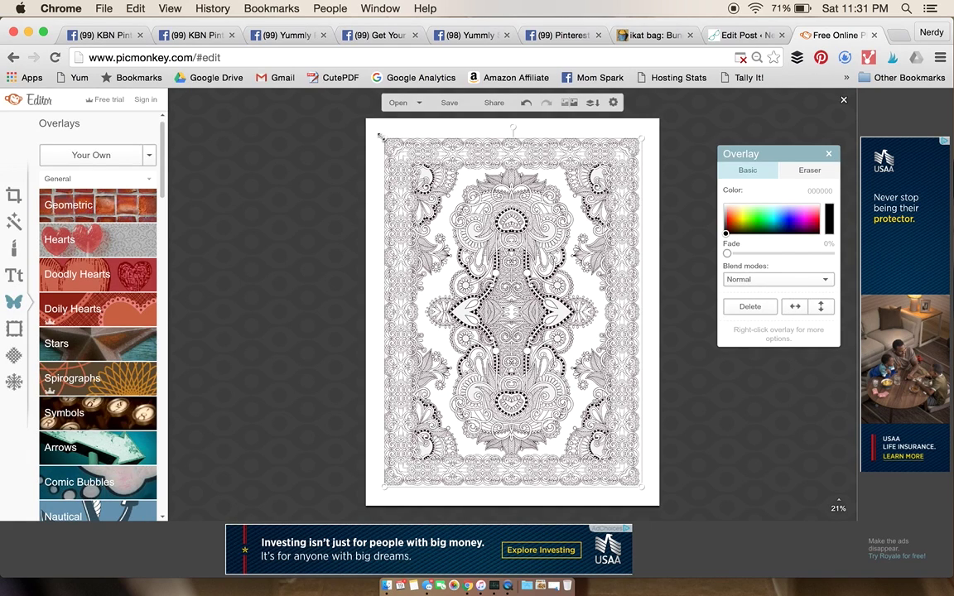
left_click_drag(380, 137, 362, 121)
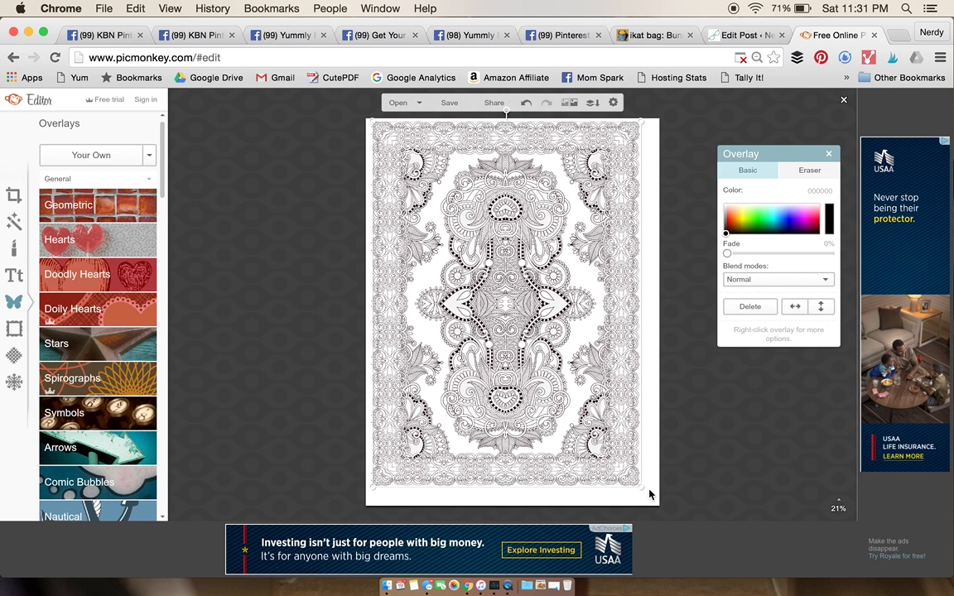
left_click_drag(645, 494, 656, 510)
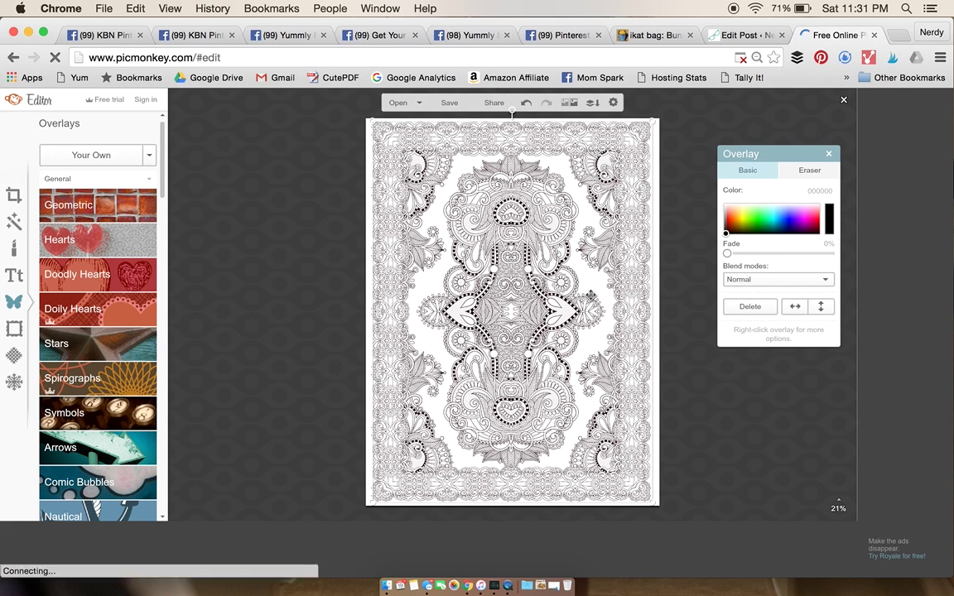
Save the page as 'crazy busy adult coloring pages free download' JPG in the downloads folder.
left_click(453, 111)
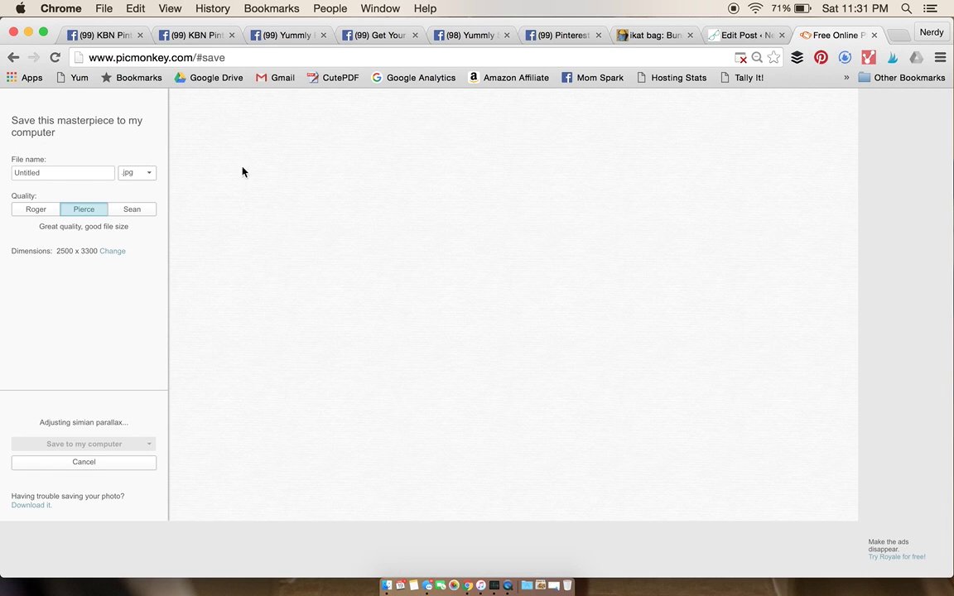
double_click(82, 174)
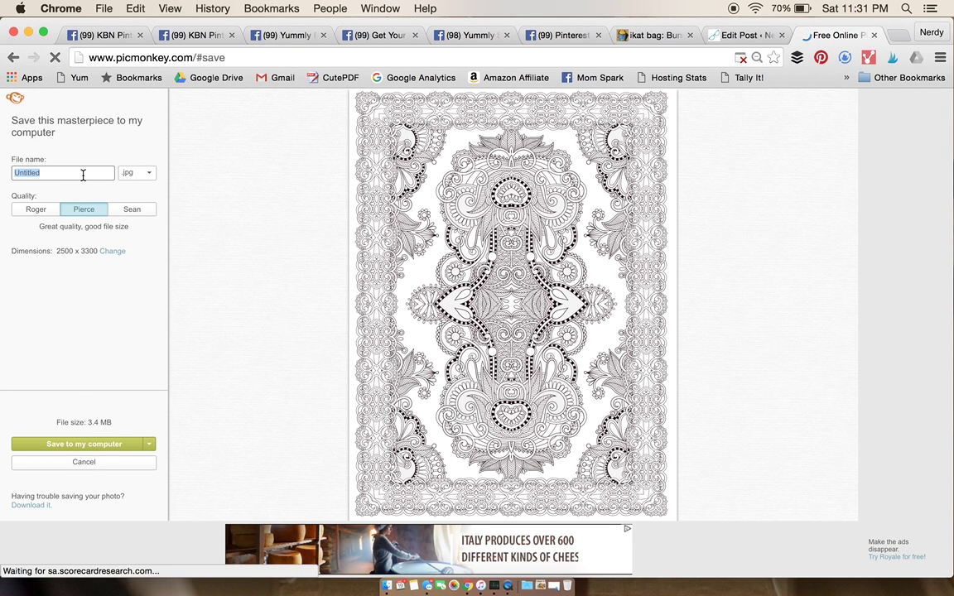
type("crazy busy ")
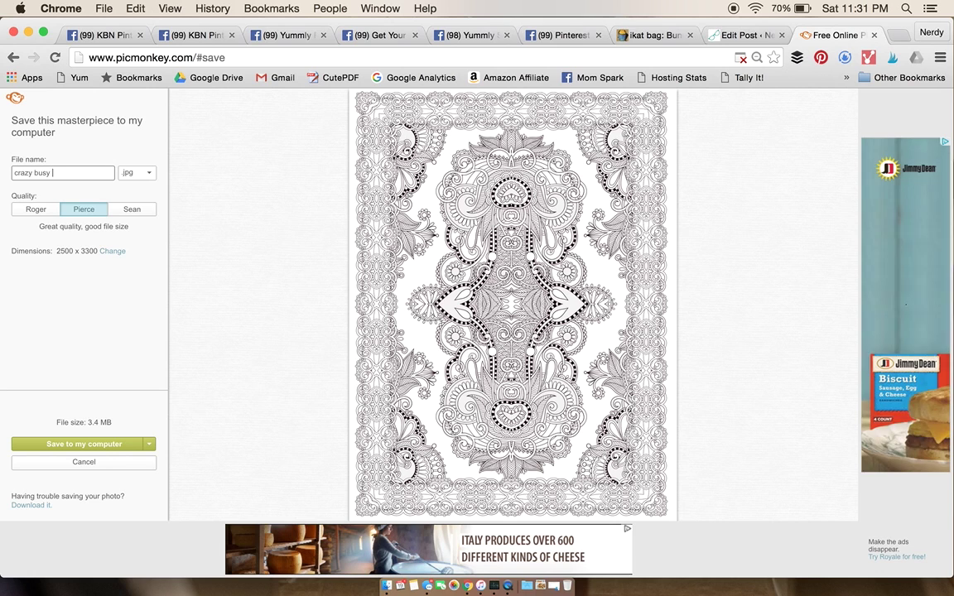
type("adult col")
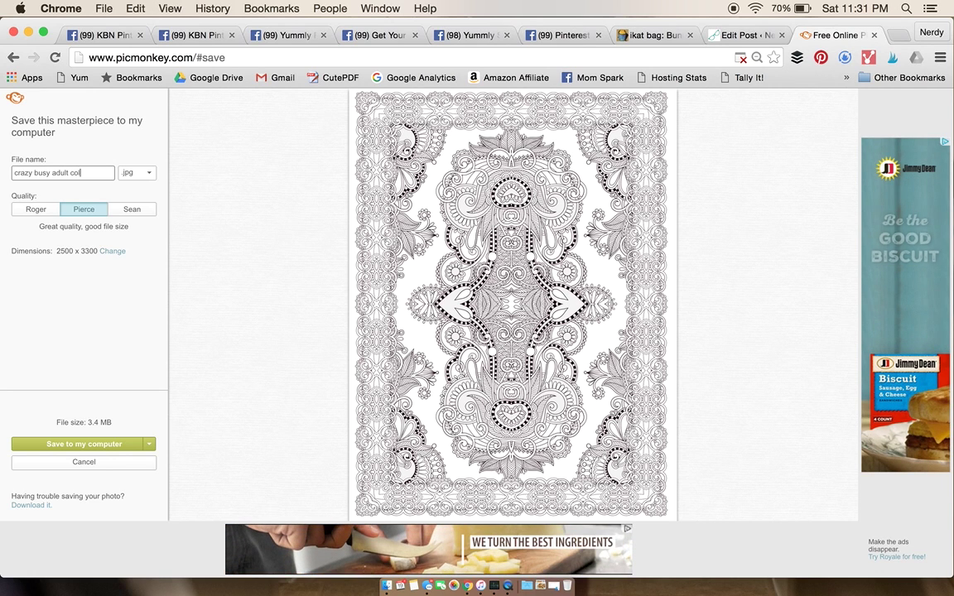
type("oring pages f")
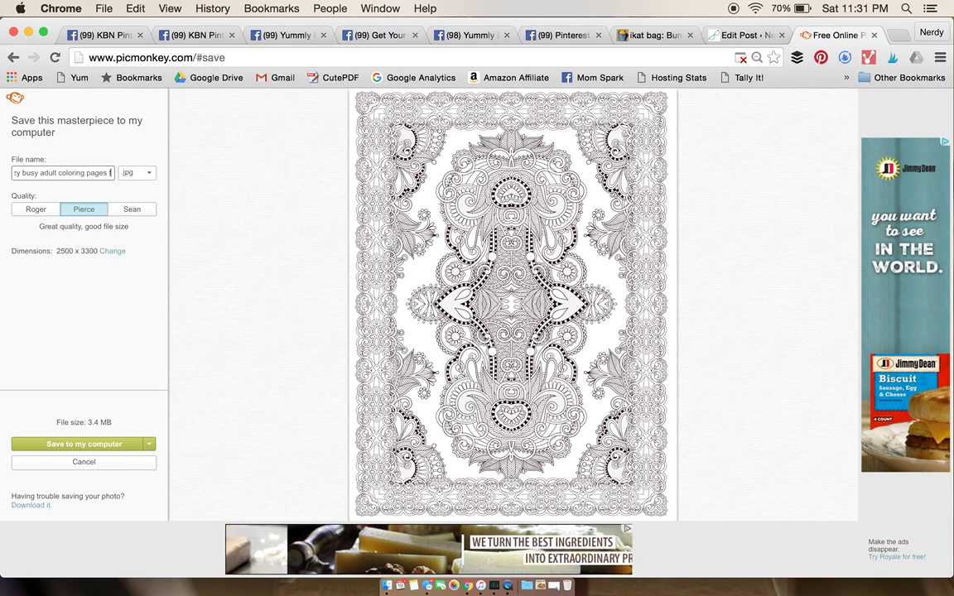
type("ree download")
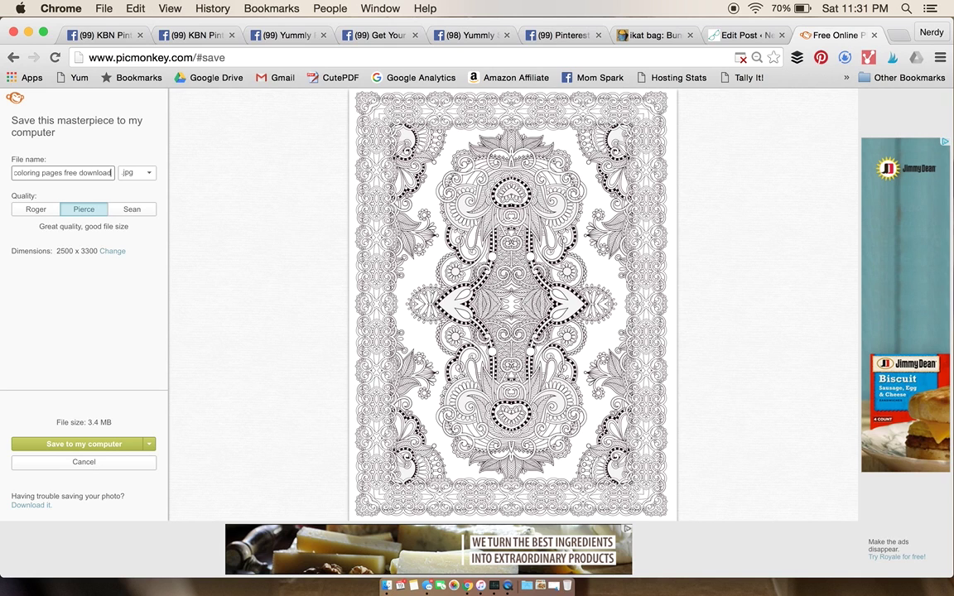
left_click(94, 444)
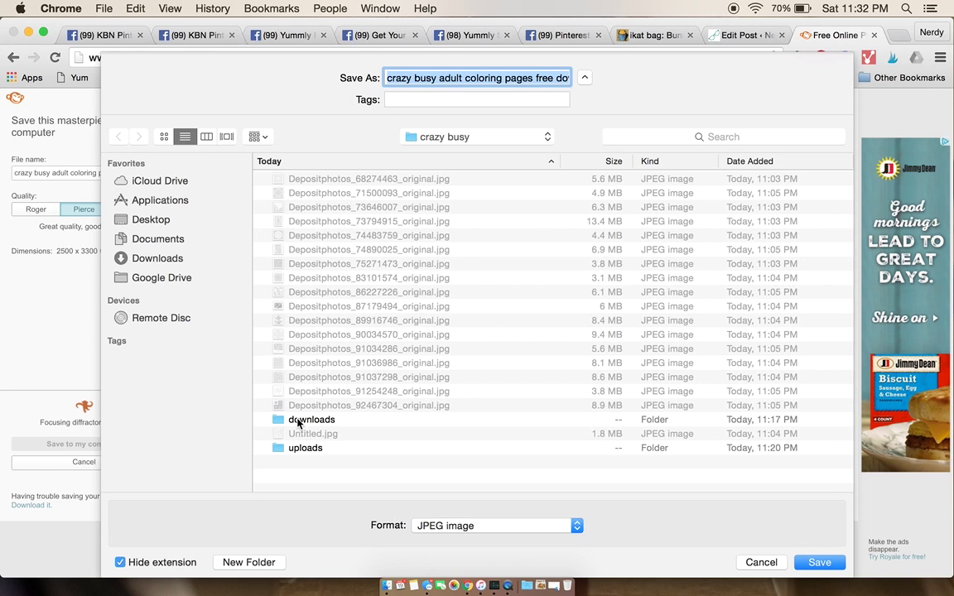
double_click(298, 423)
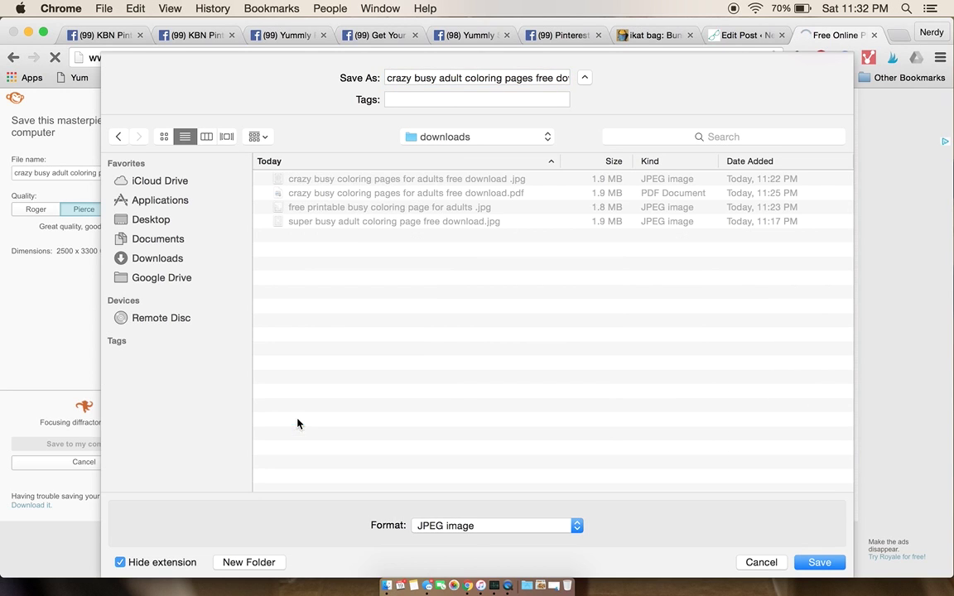
left_click(804, 562)
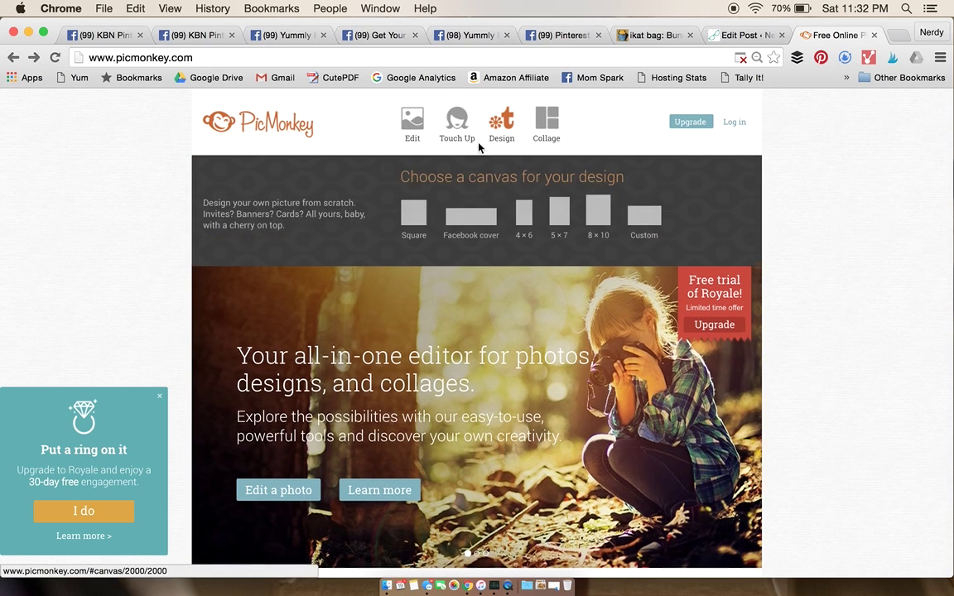
Open the 'crazy busy adult coloring pages free download' JPG from downloads in the editor.
mouse_move(417, 149)
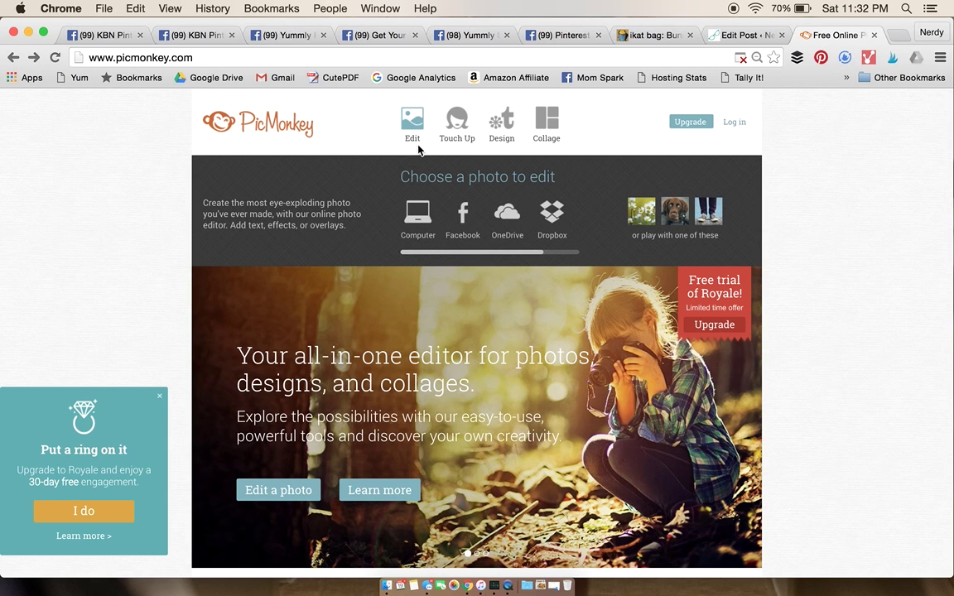
left_click(412, 146)
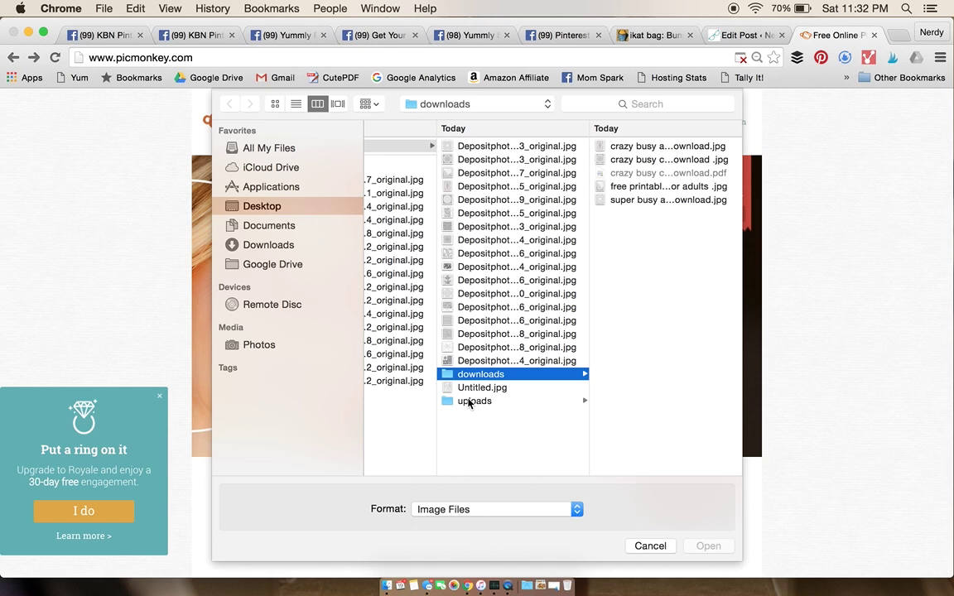
left_click(468, 402)
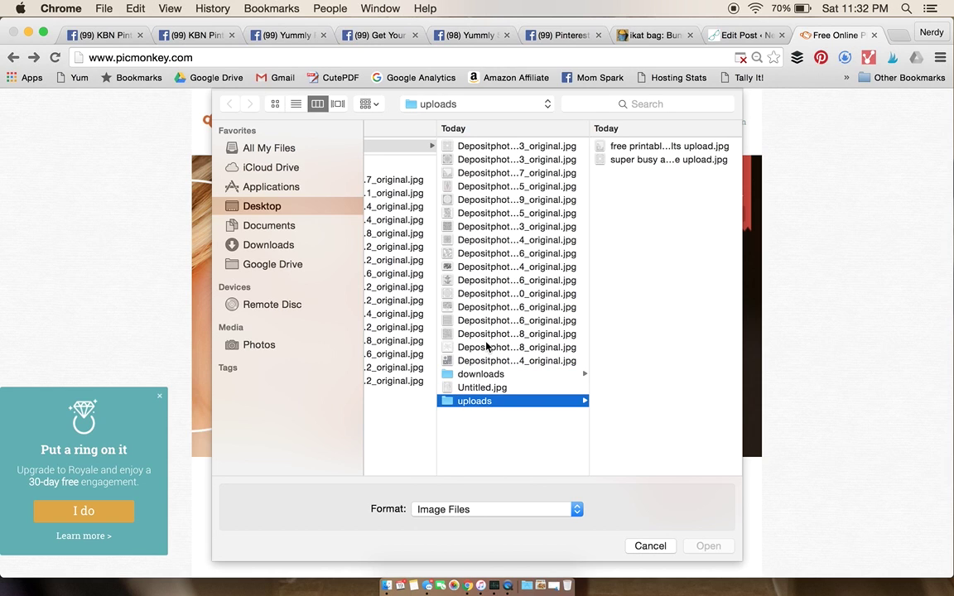
left_click(469, 373)
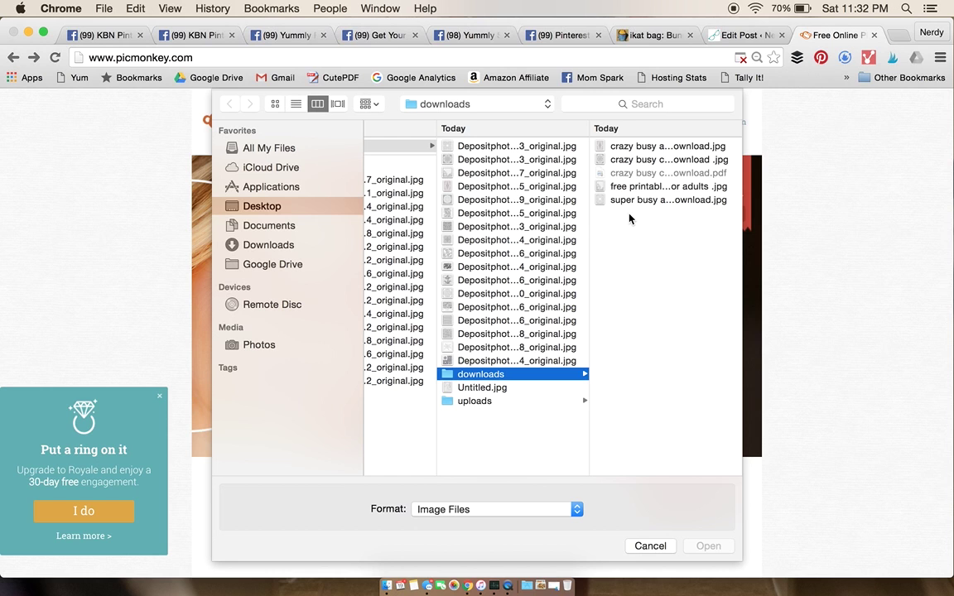
left_click(630, 161)
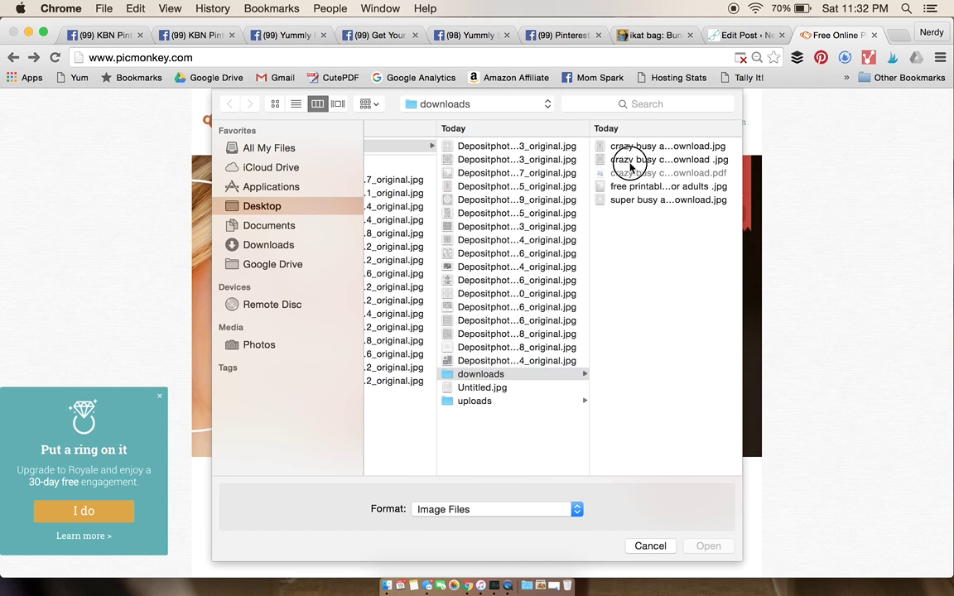
key("Up")
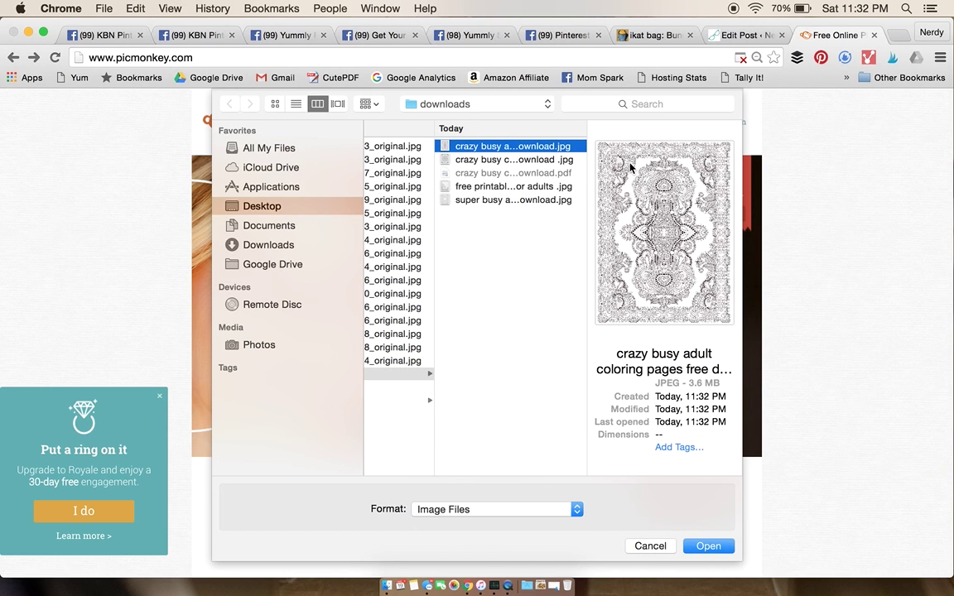
double_click(537, 147)
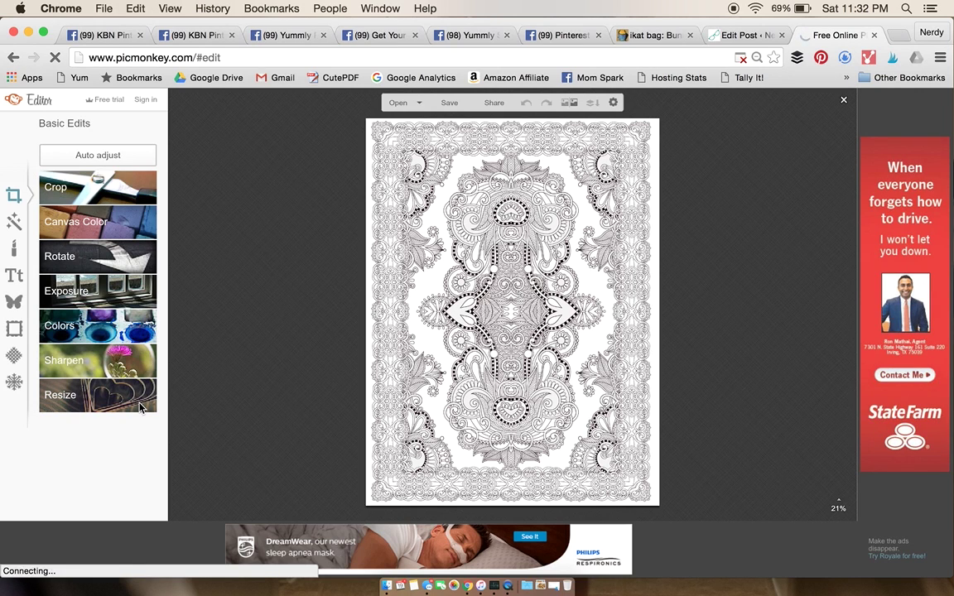
Resize the coloring page to 700 pixels wide (700 × 924) with proportions kept.
left_click(140, 406)
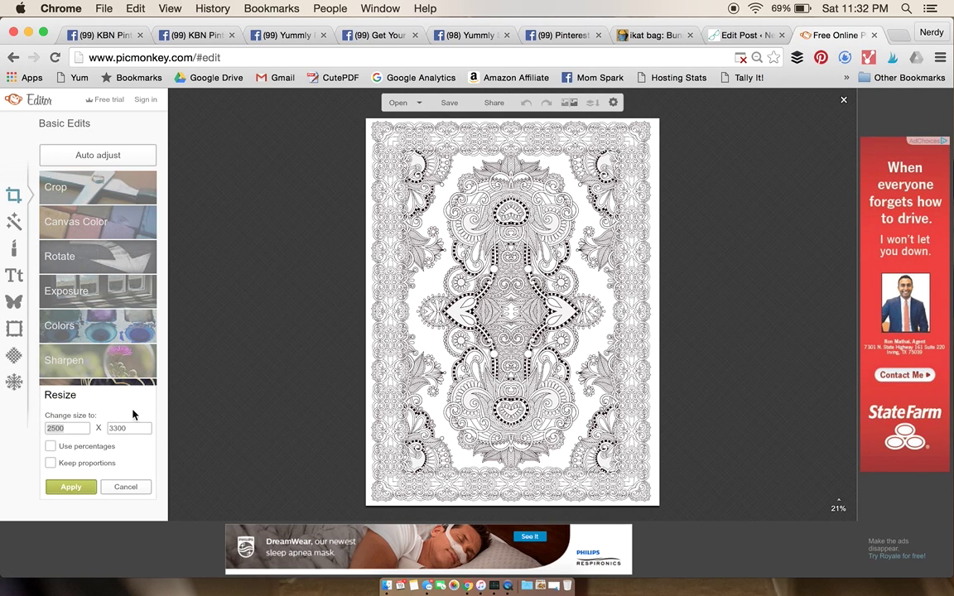
left_click(51, 463)
double_click(63, 428)
type("700")
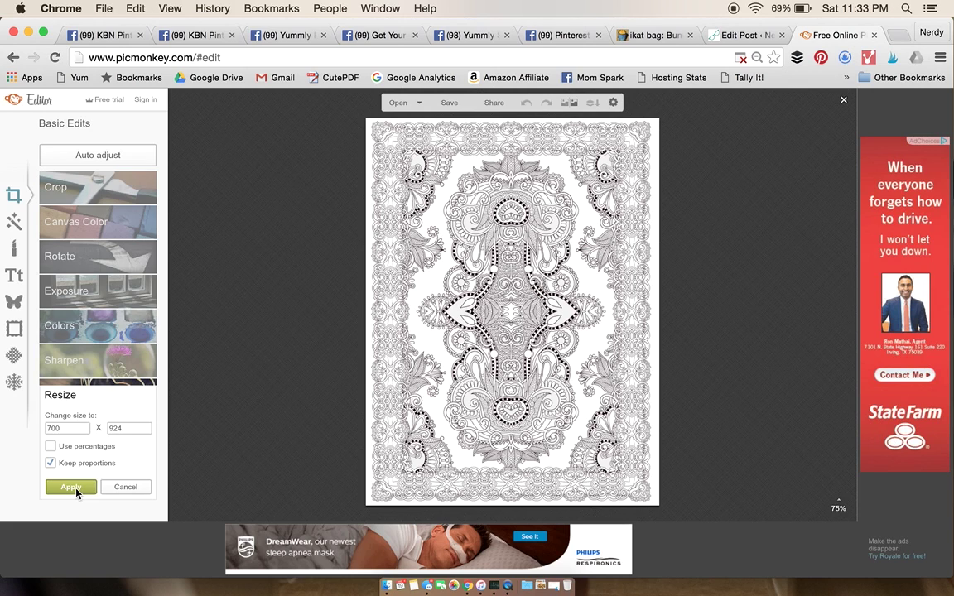
left_click(73, 489)
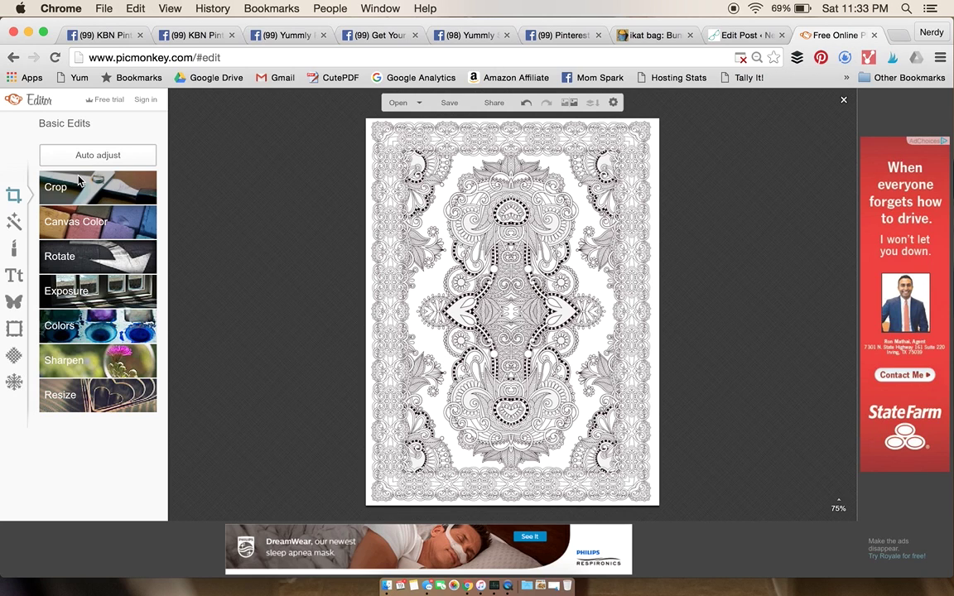
Save it as 'crazy busy adult coloring pages free upload' JPG in the crazy busy > uploads folder.
left_click(448, 104)
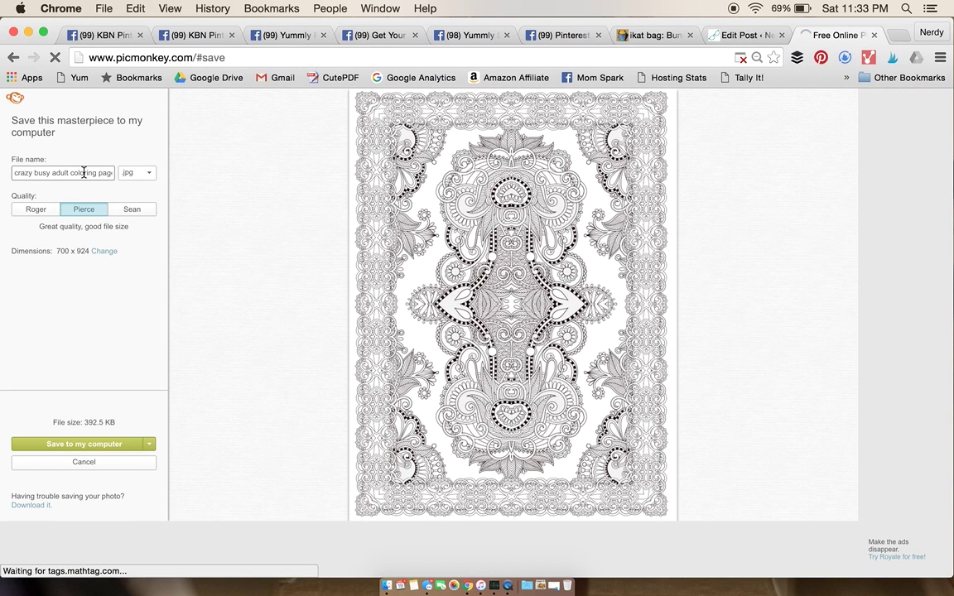
left_click(84, 173)
key("super+Right")
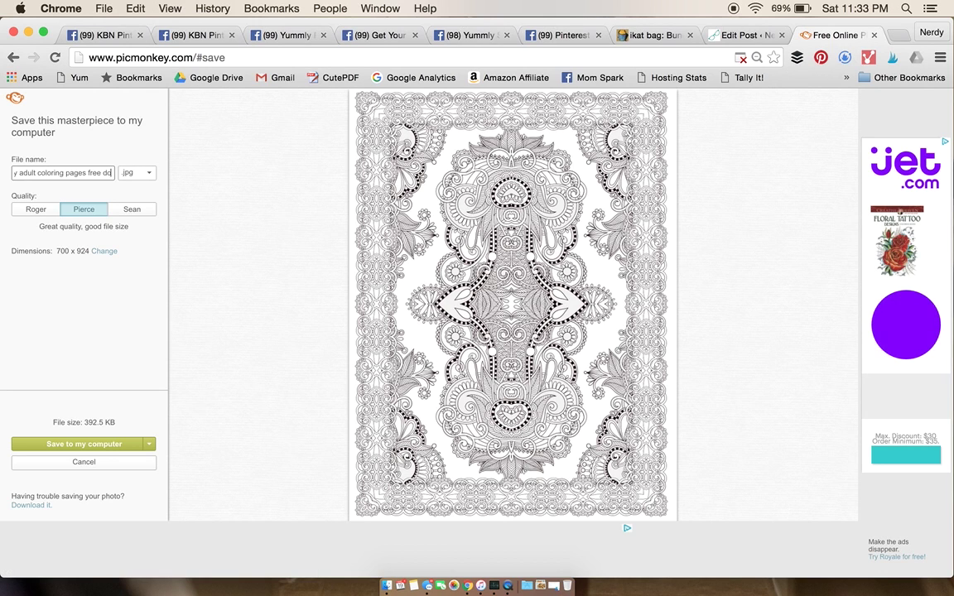
key("BackSpace")
key("BackSpace")
key("BackSpace")
key("BackSpace")
key("BackSpace")
key("BackSpace")
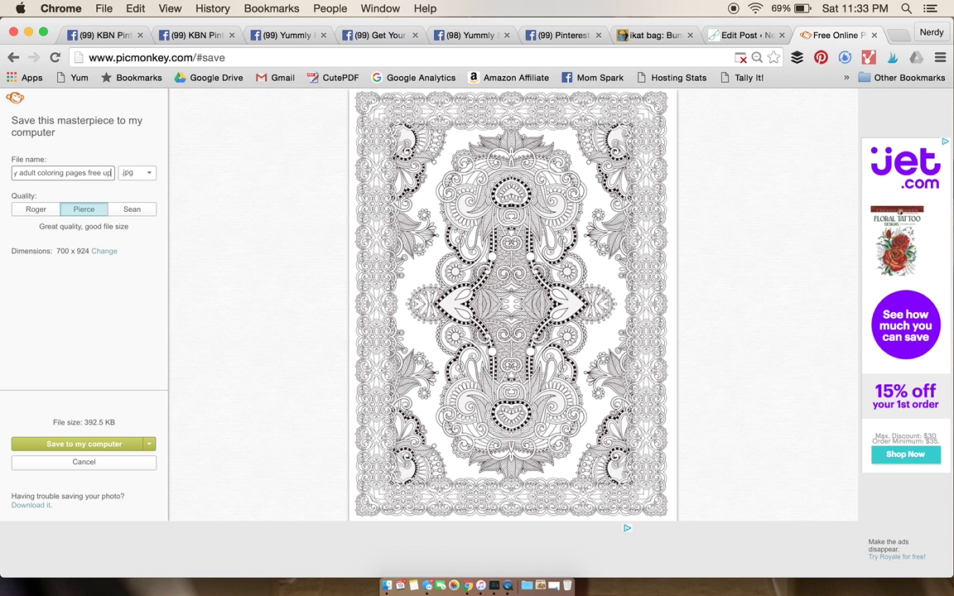
type("upload")
left_click(87, 446)
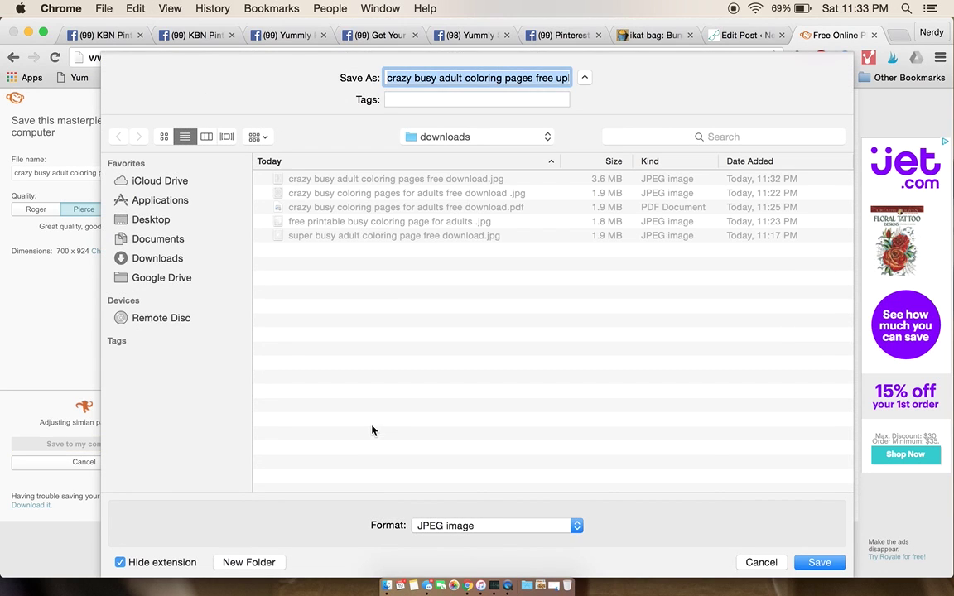
left_click(443, 137)
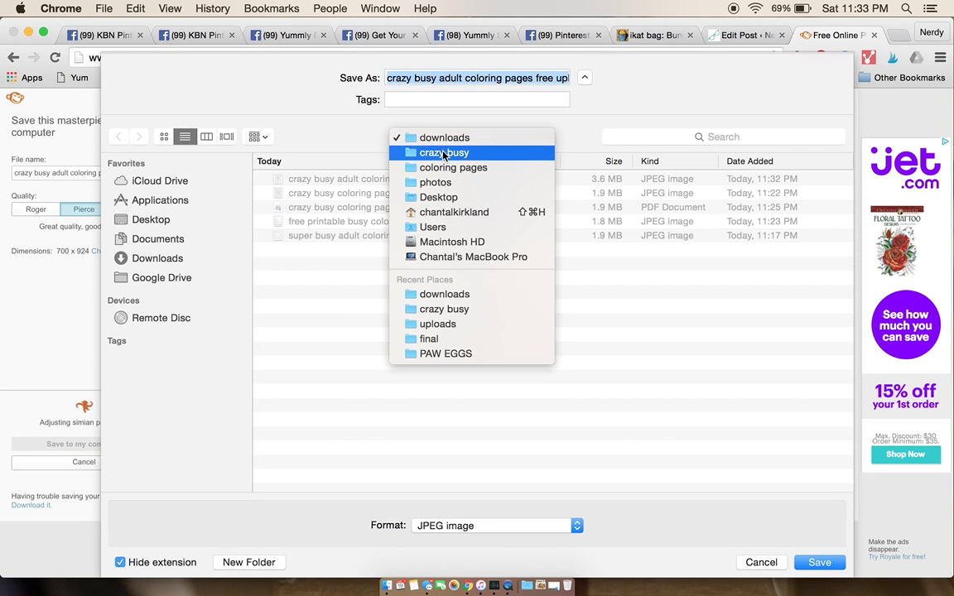
left_click(414, 151)
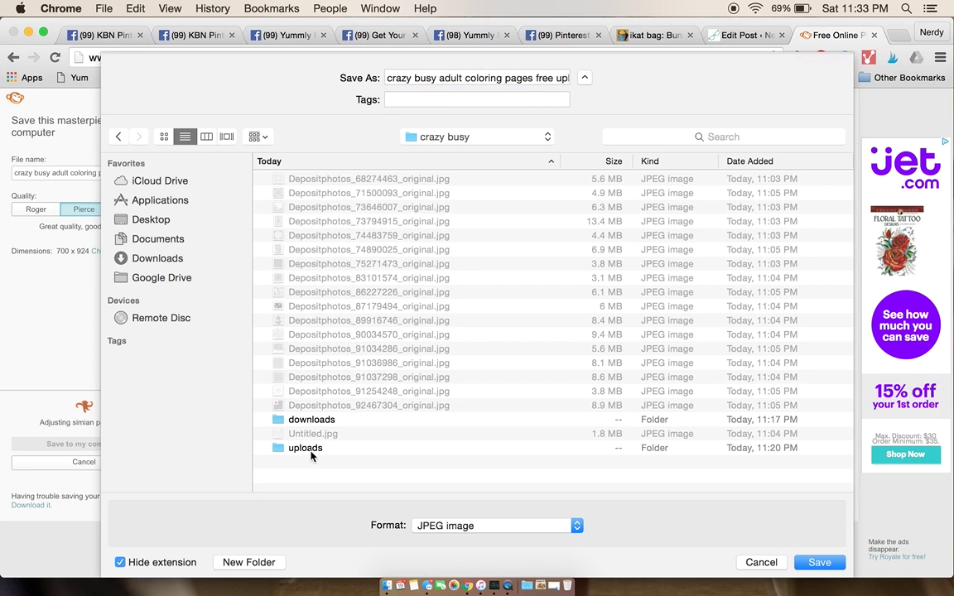
left_click(310, 448)
double_click(311, 451)
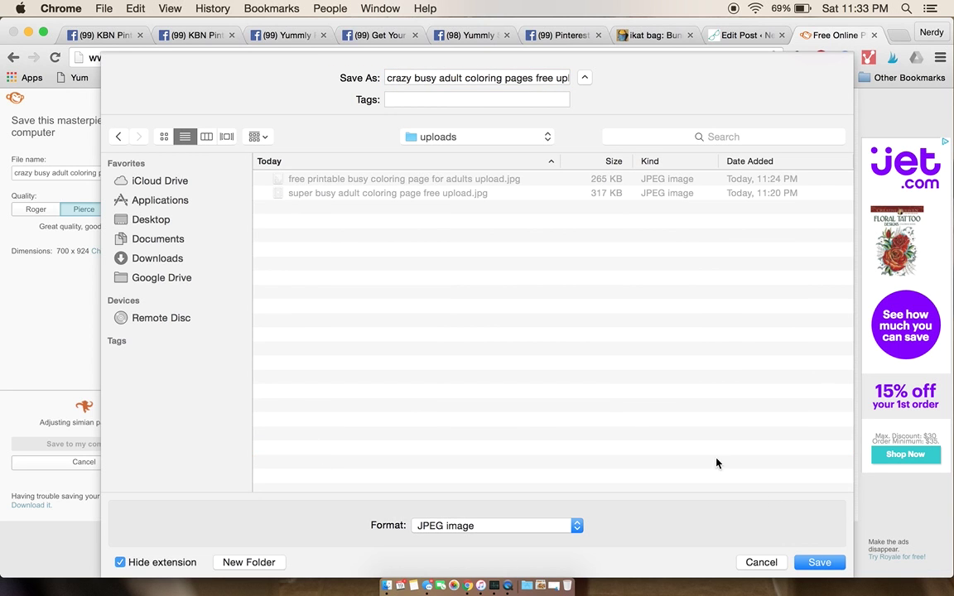
left_click(817, 561)
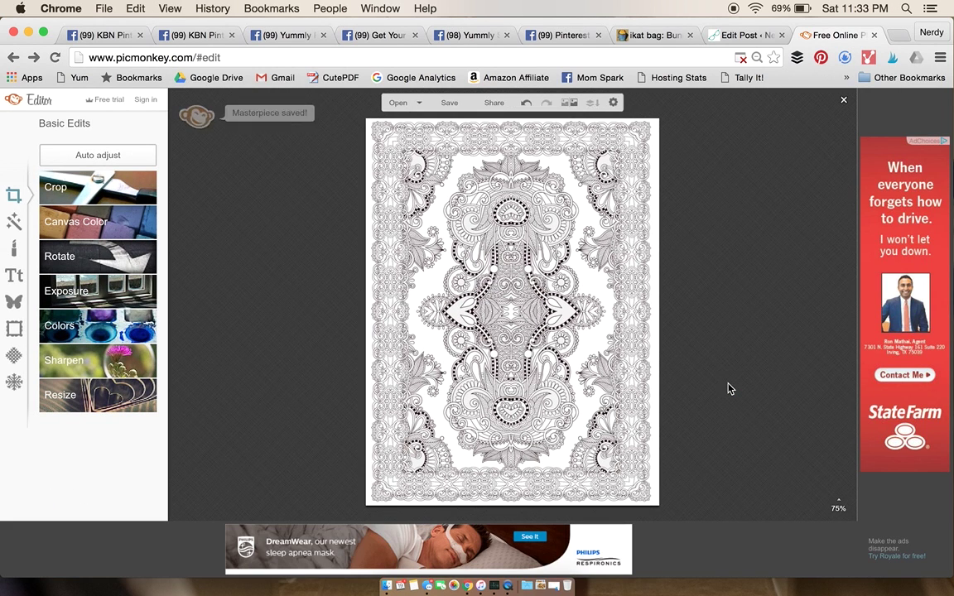
Switch the browser tab to CutePDF Editor using its bookmark.
left_click(585, 59)
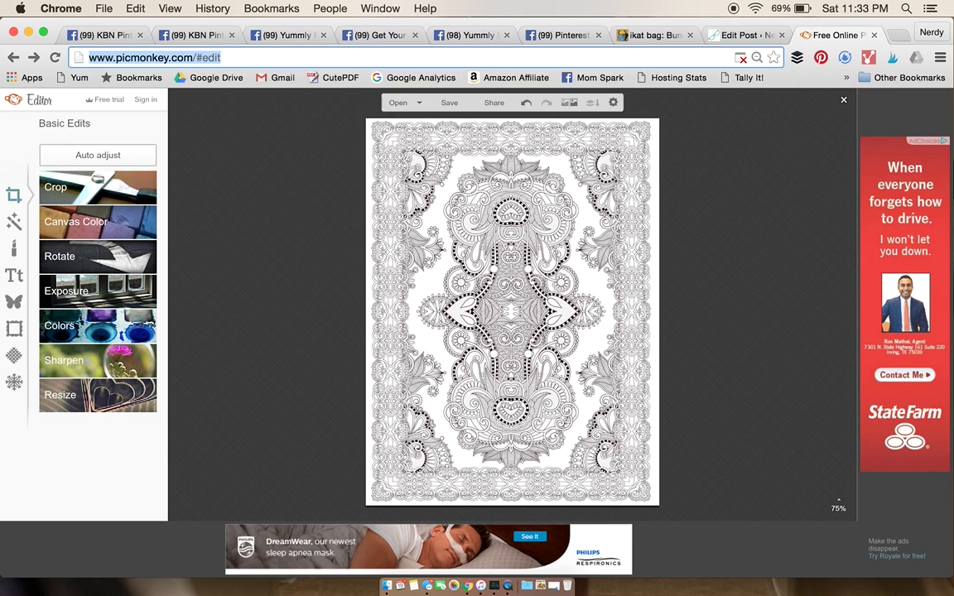
type("p")
key("BackSpace")
key("BackSpace")
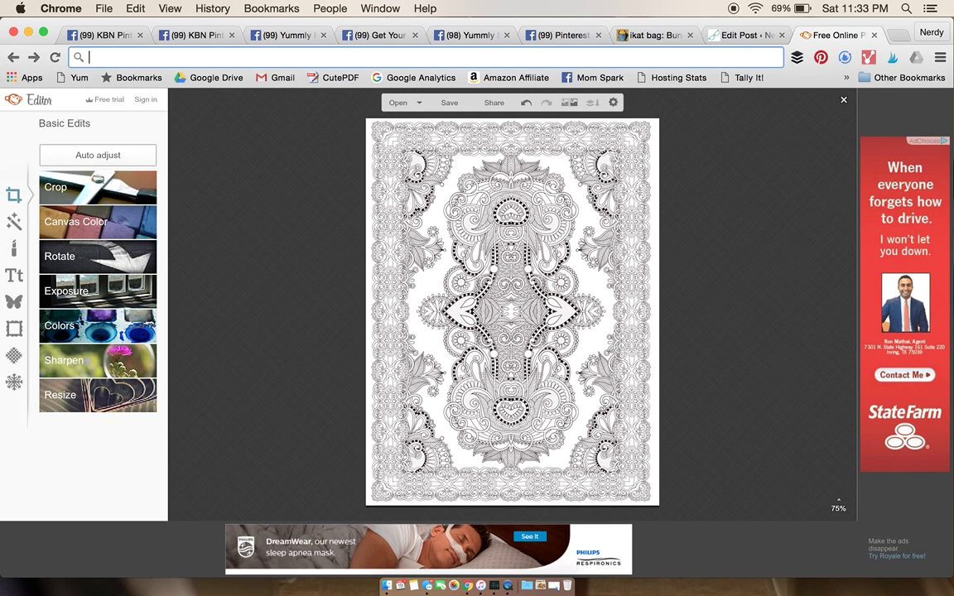
left_click(326, 79)
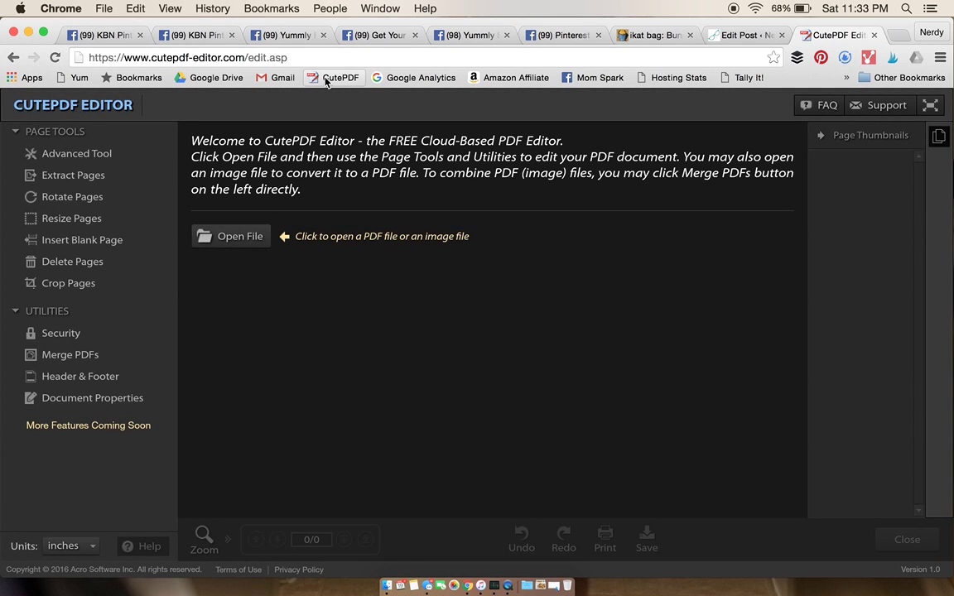
Open the full-size 'crazy busy adult coloring pages free download' JPG from downloads as a PDF.
left_click(228, 238)
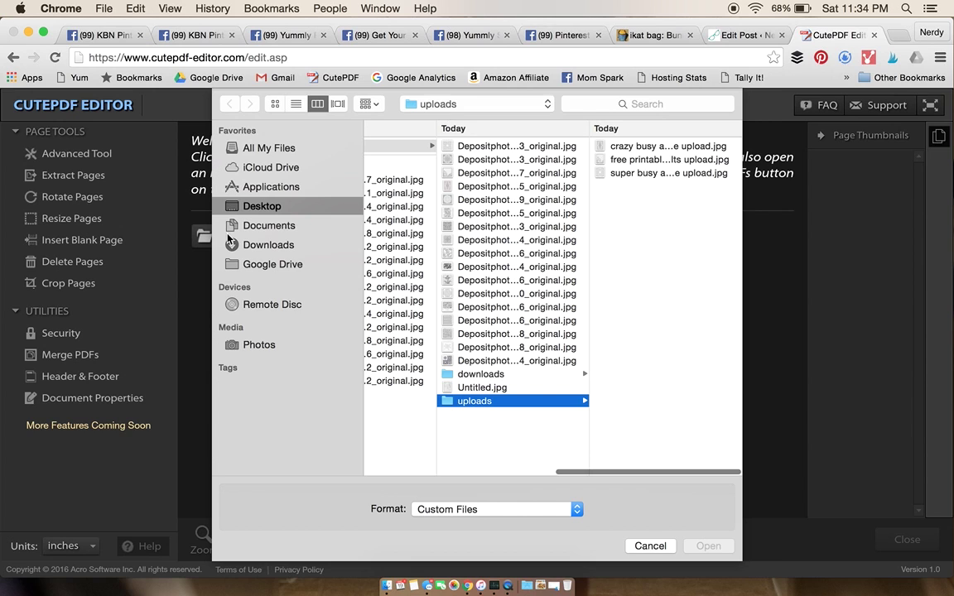
left_click(493, 374)
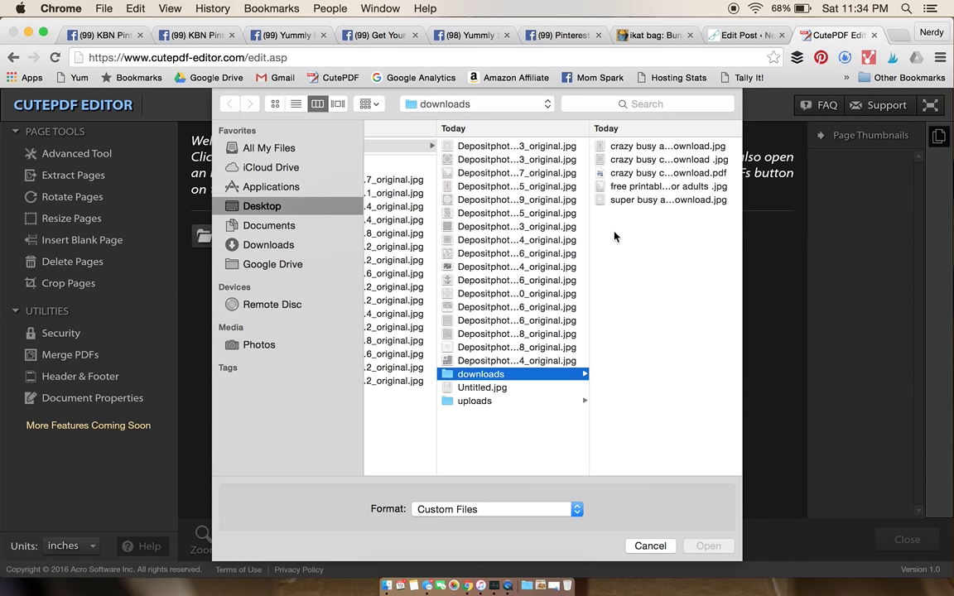
left_click(631, 160)
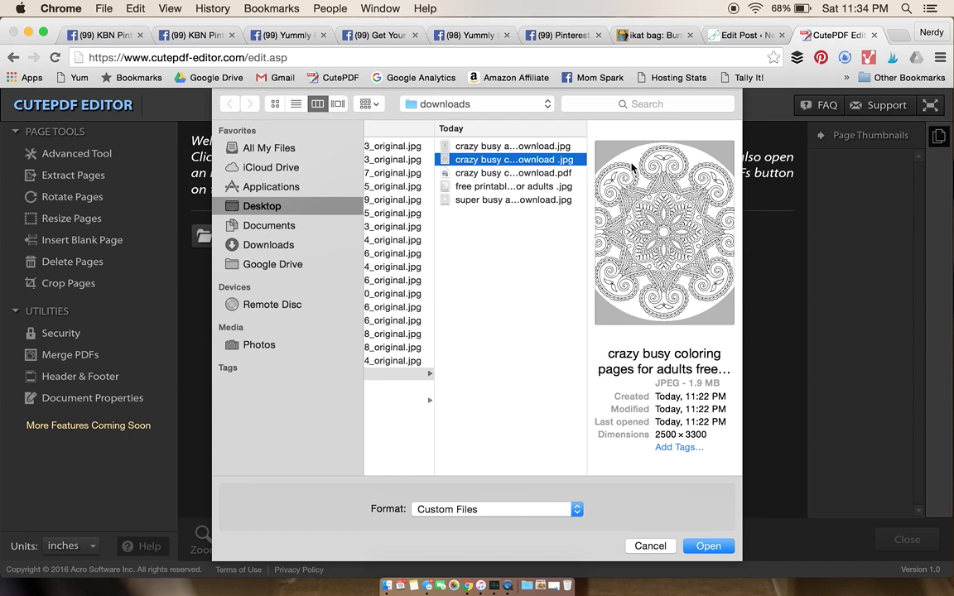
key("Down")
key("Up")
key("Up")
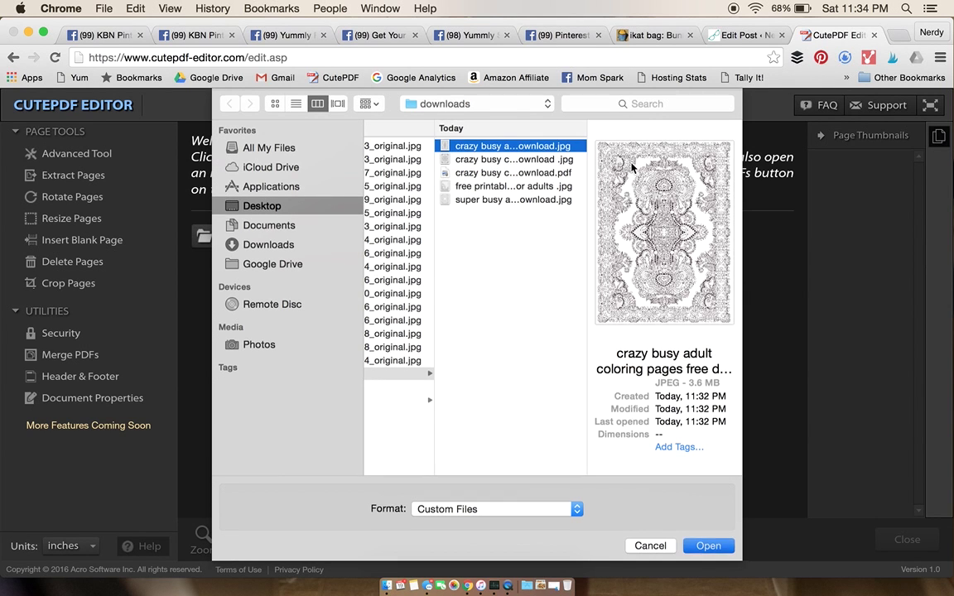
key("Return")
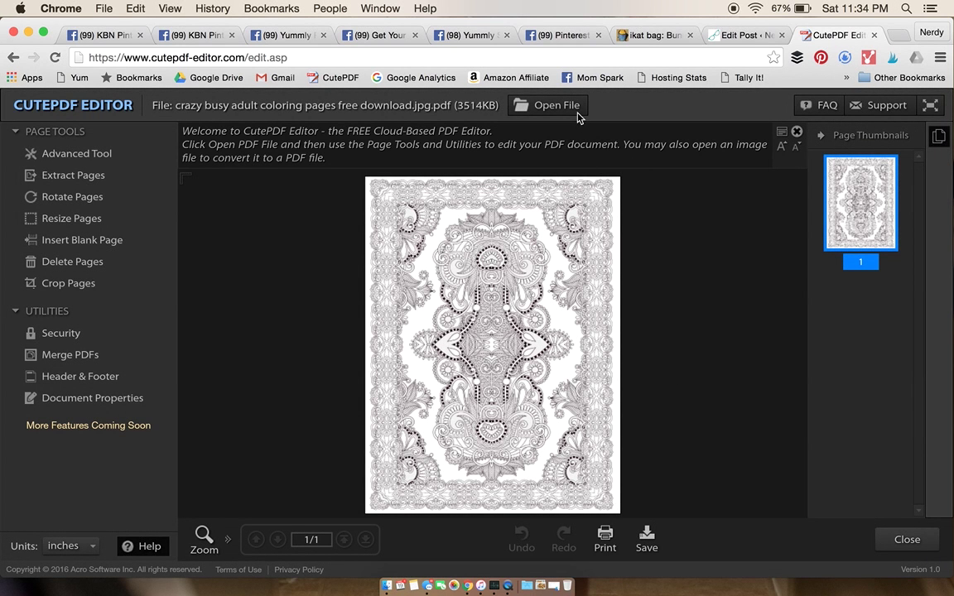
Save the PDF to downloads without '.jpg' in its name, then close CutePDF Editor.
left_click(646, 537)
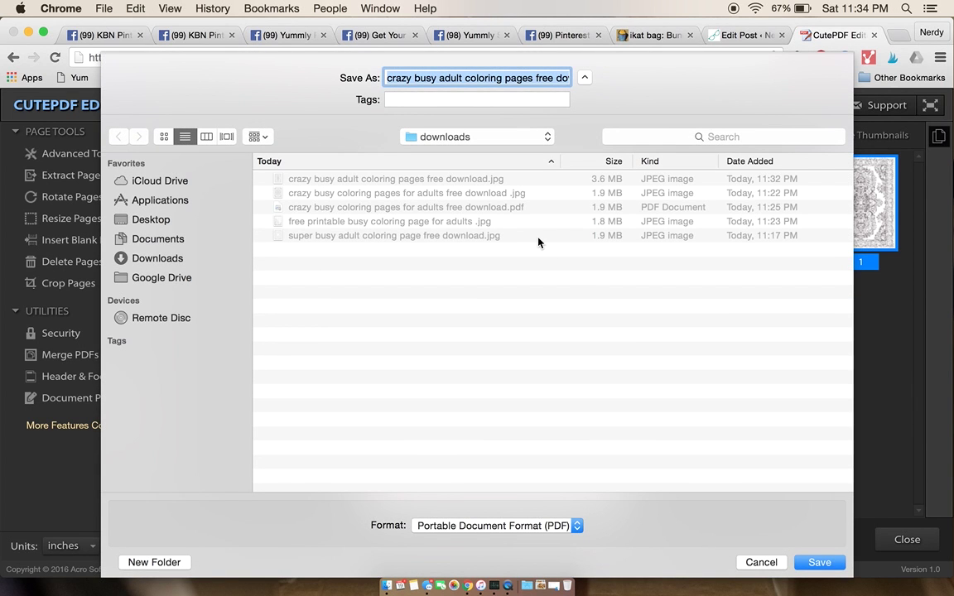
key("Right")
key("Left")
key("Left")
key("Left")
key("Left")
key("BackSpace")
key("BackSpace")
key("BackSpace")
key("BackSpace")
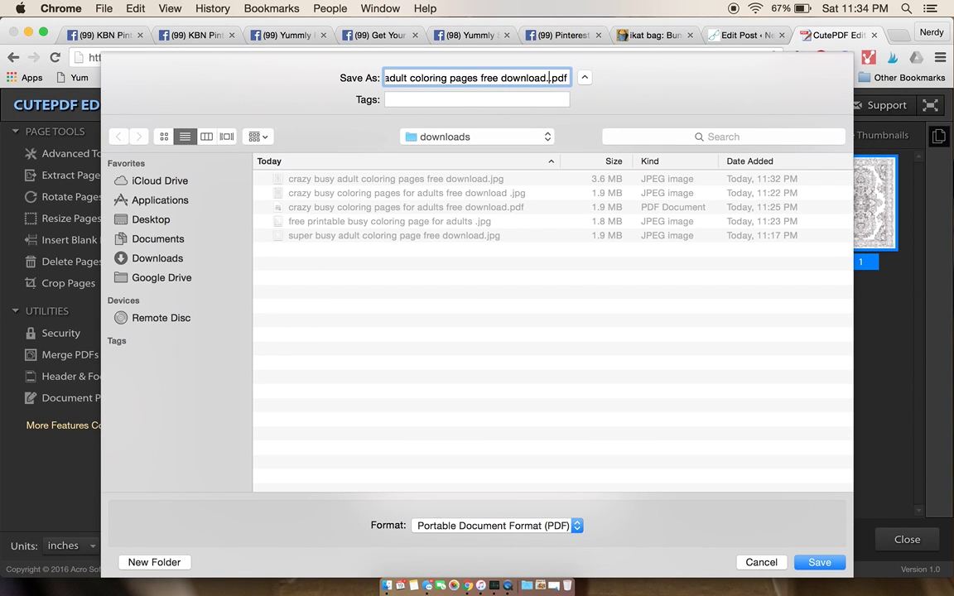
key("Return")
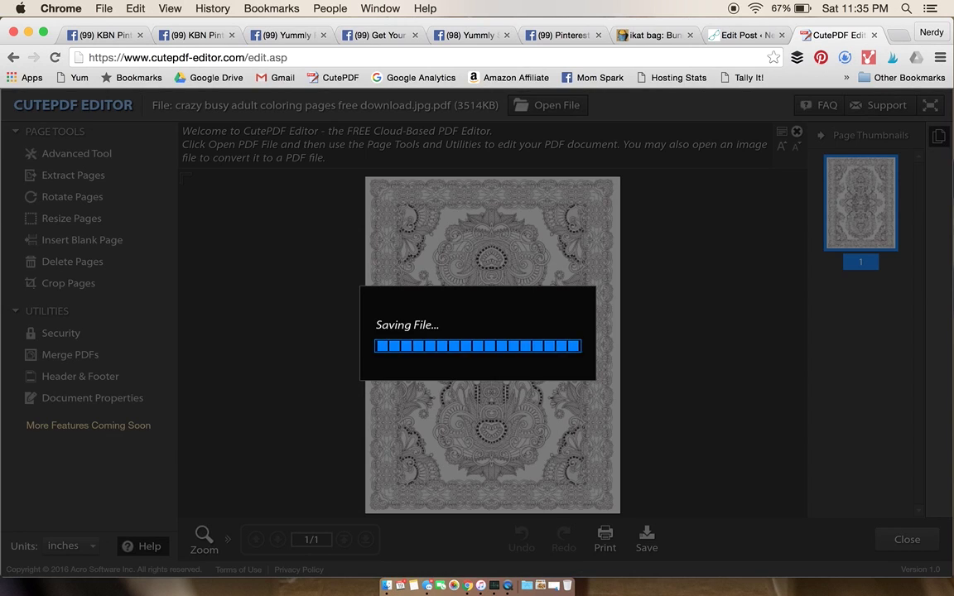
left_click(874, 35)
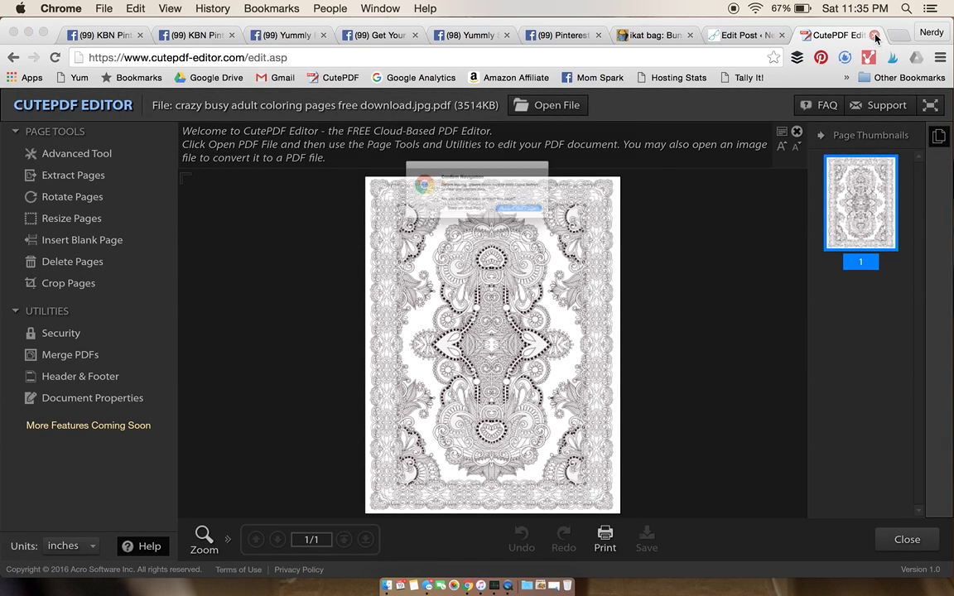
left_click(543, 171)
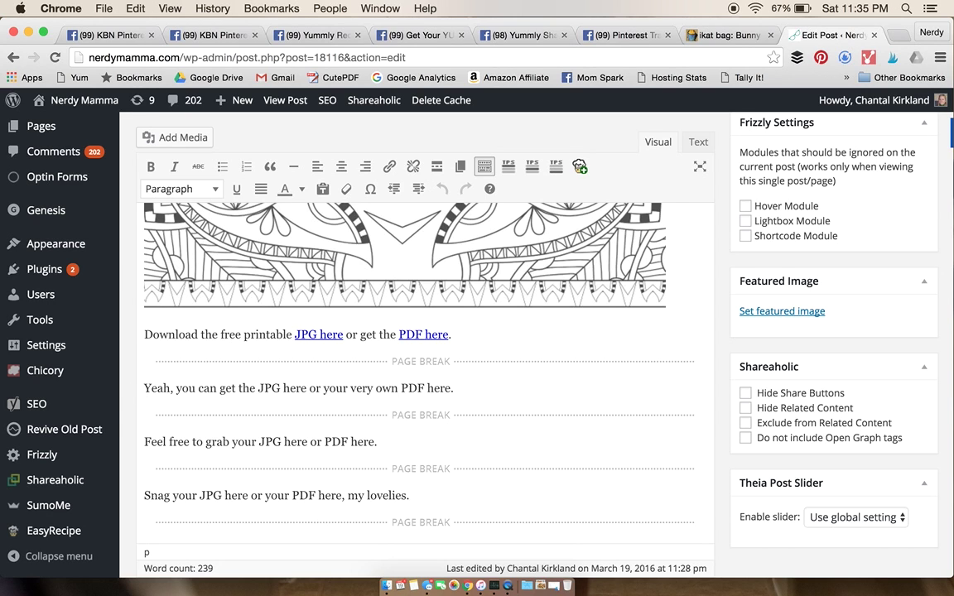
Add an empty paragraph after the download links and upload the full-size coloring-page JPG and its PDF.
left_click(145, 388)
key("Return")
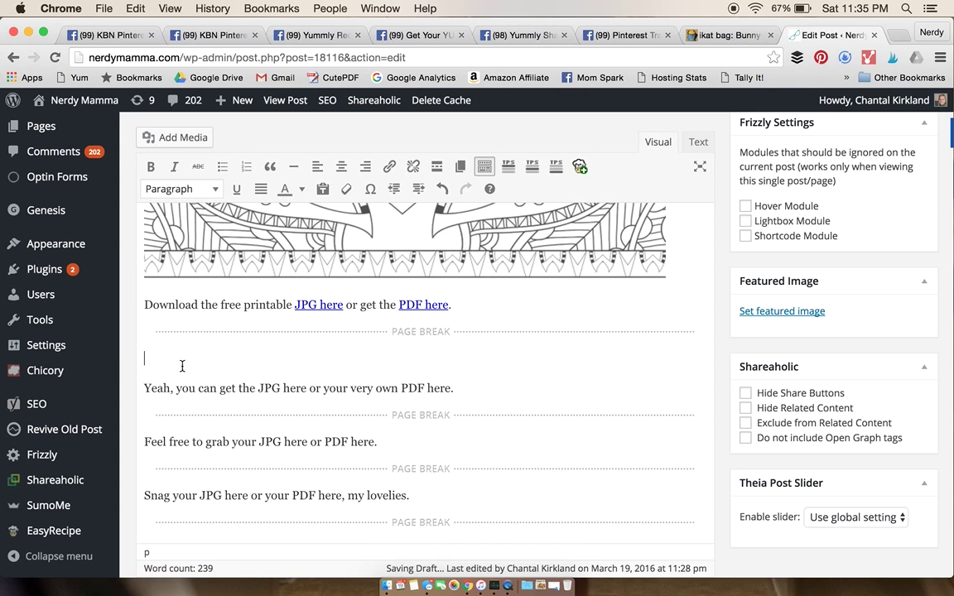
left_click(187, 140)
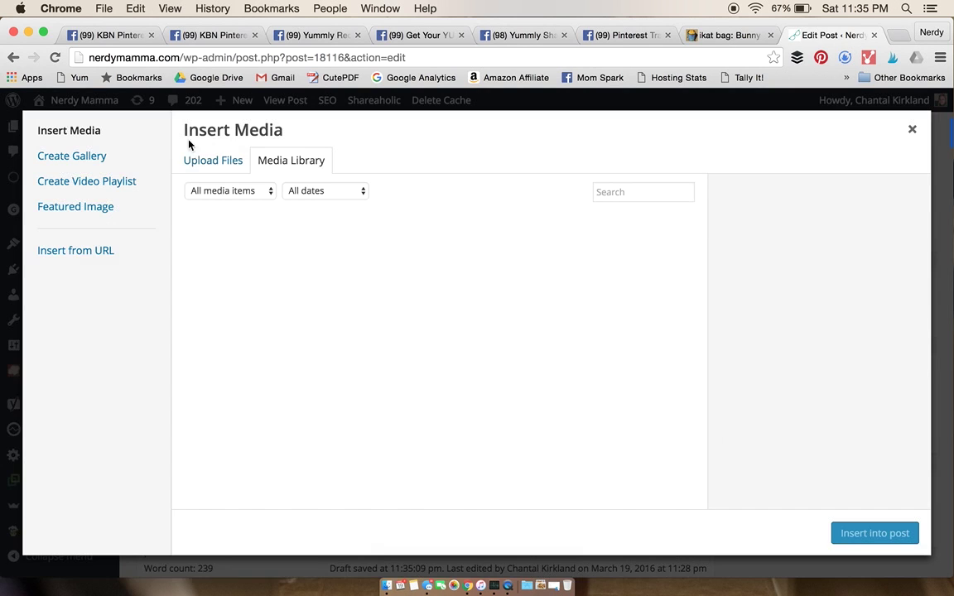
left_click(218, 161)
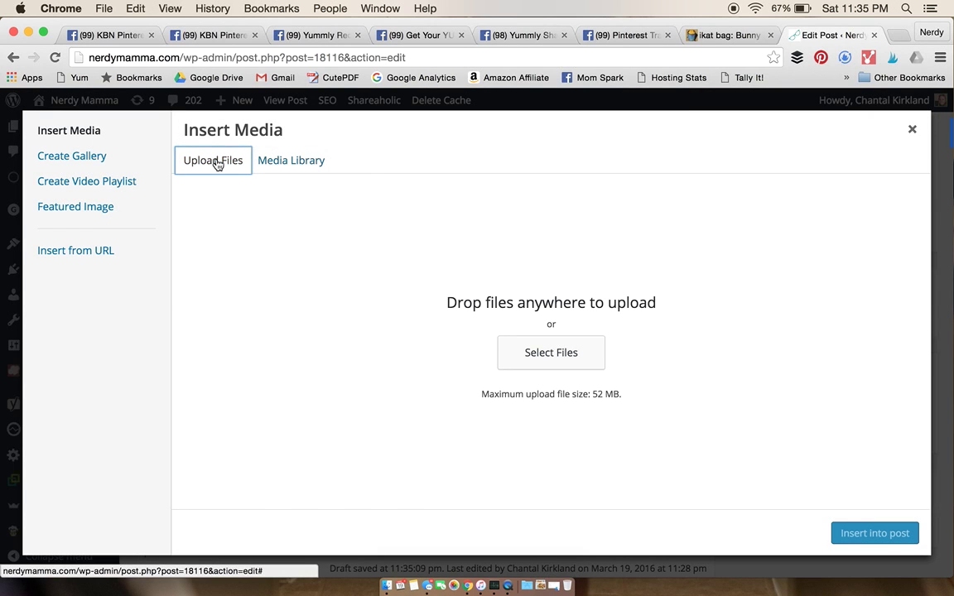
left_click(551, 353)
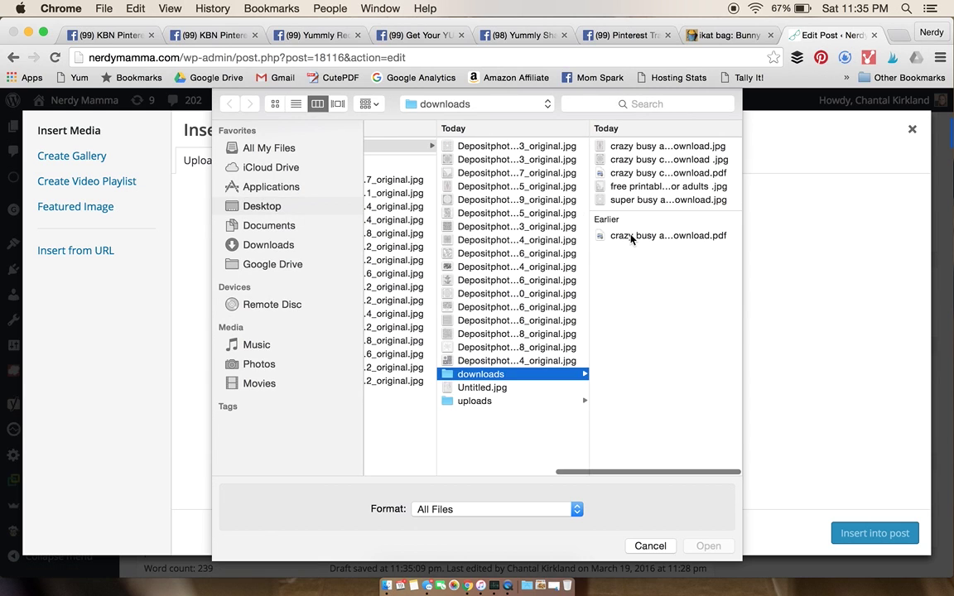
left_click(631, 239)
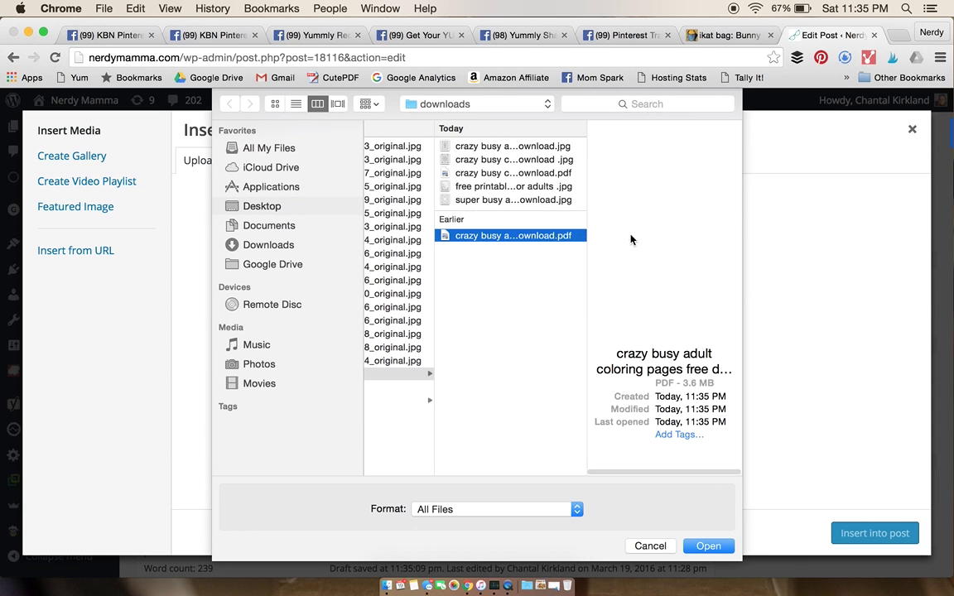
left_click(508, 148)
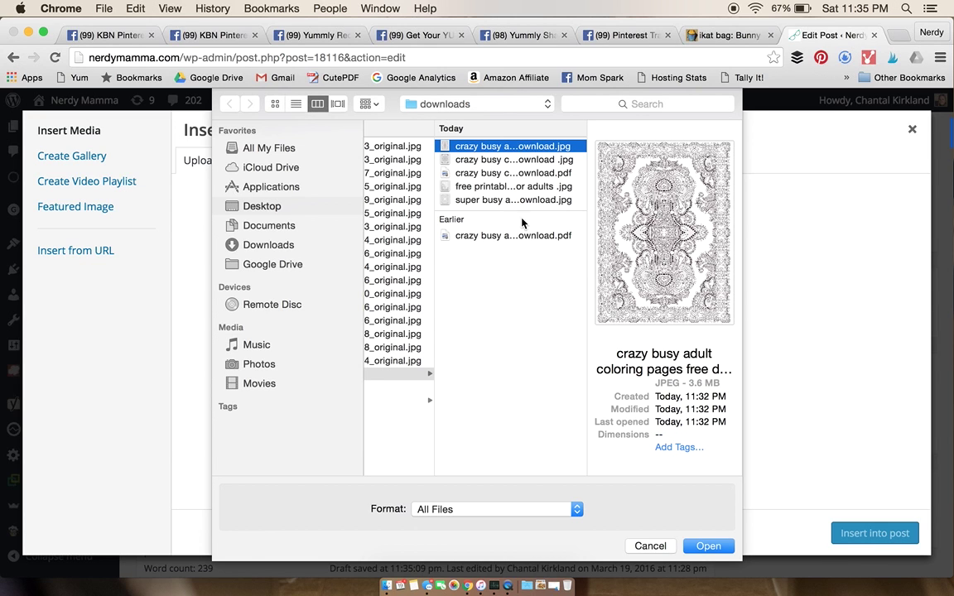
left_click(519, 238, "super")
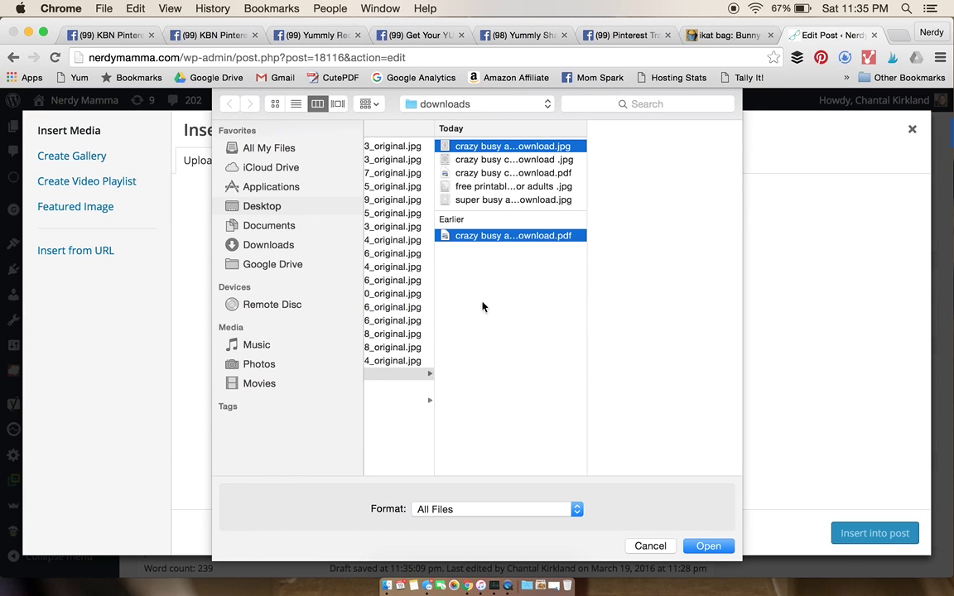
left_click(708, 546)
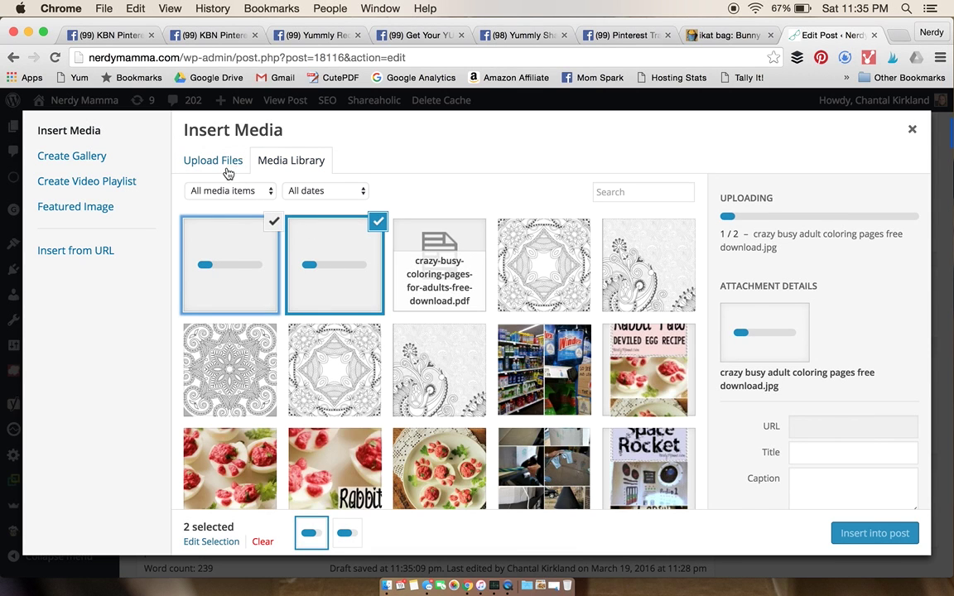
Upload the second coloring-page JPG from the uploads folder.
left_click(201, 162)
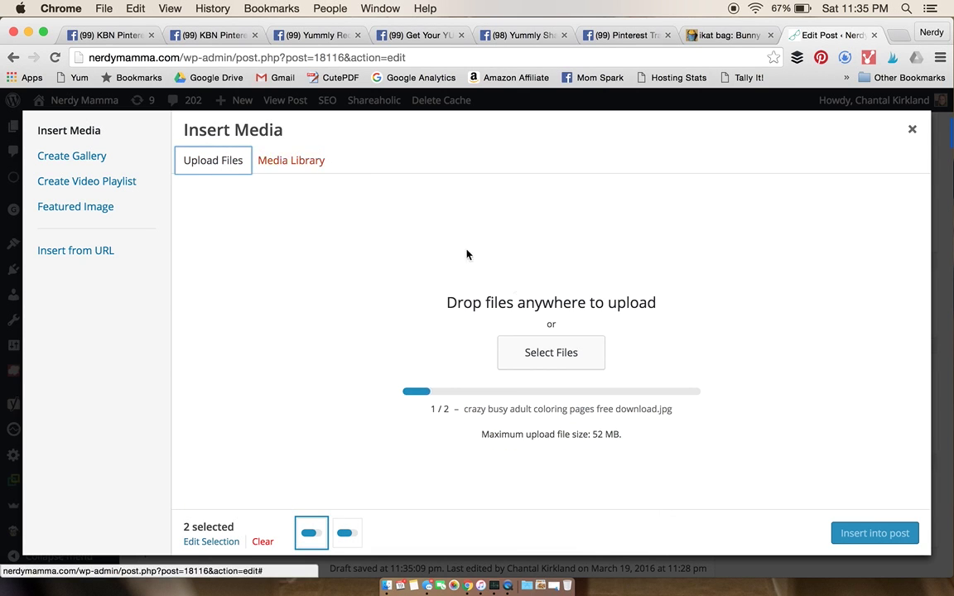
left_click(536, 353)
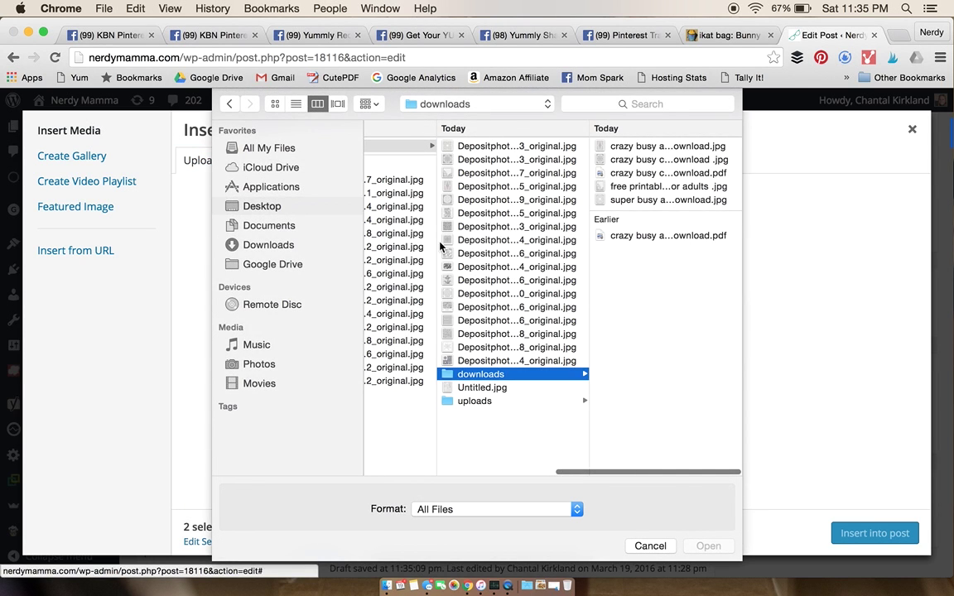
left_click(473, 401)
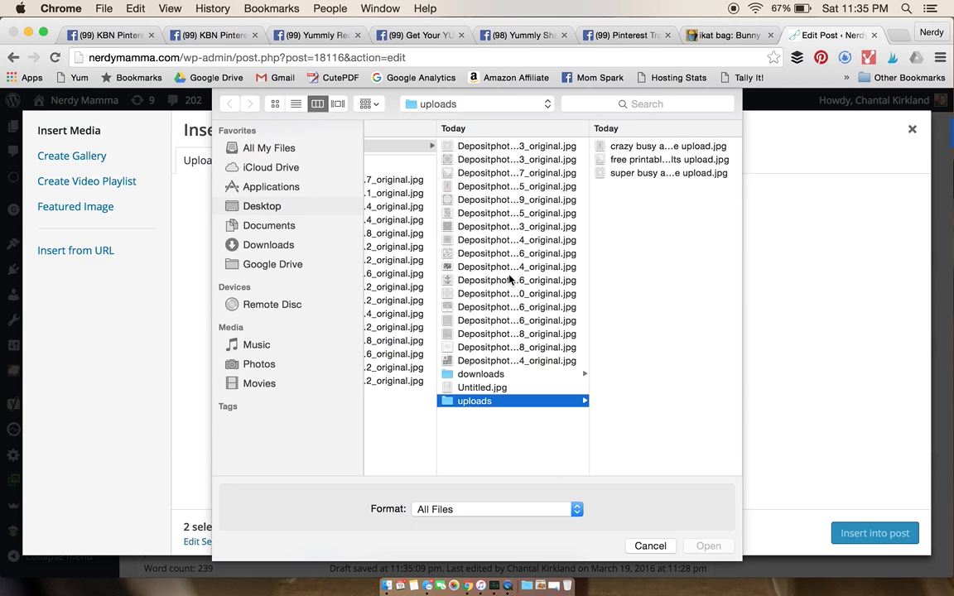
left_click(620, 148)
key("Return")
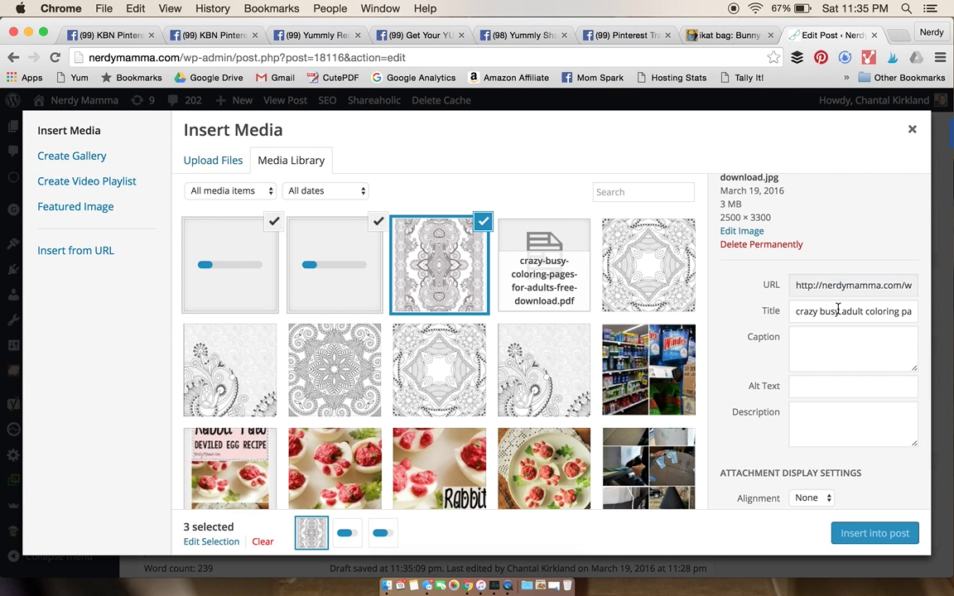
Copy the first coloring-page JPG's title into its alt text field.
triple_click(837, 311)
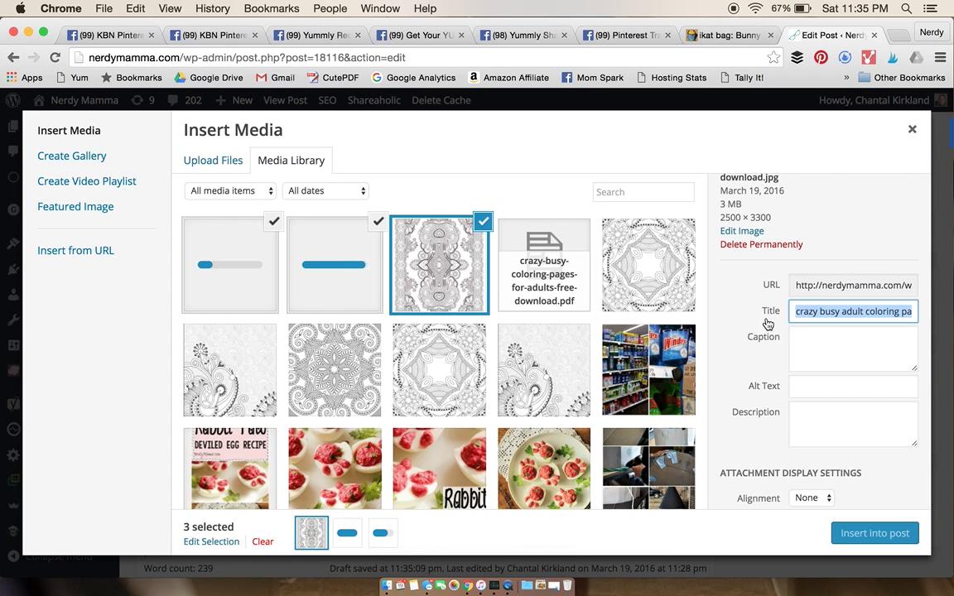
left_click(798, 385)
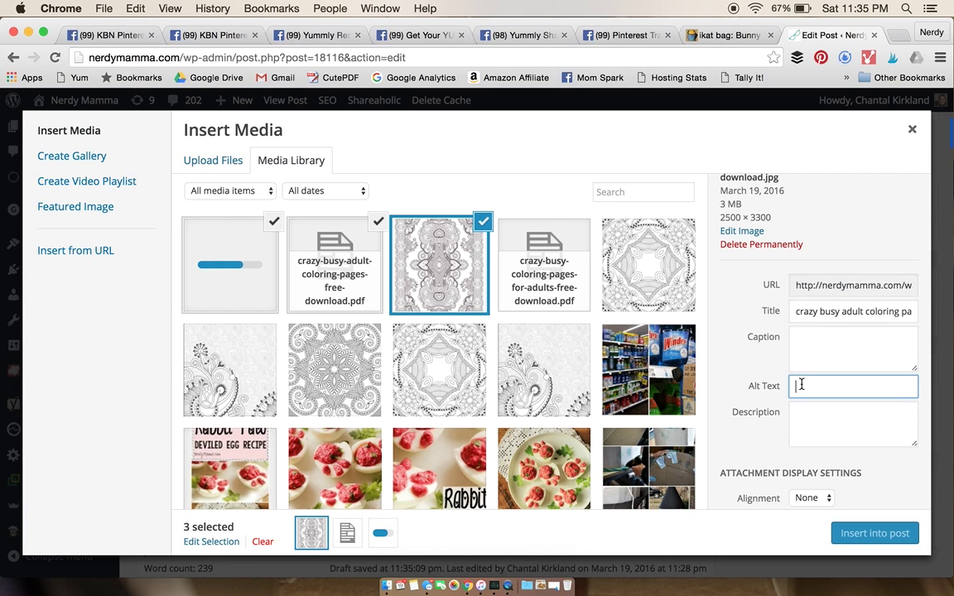
type("crazy busy adult coloring pages free download")
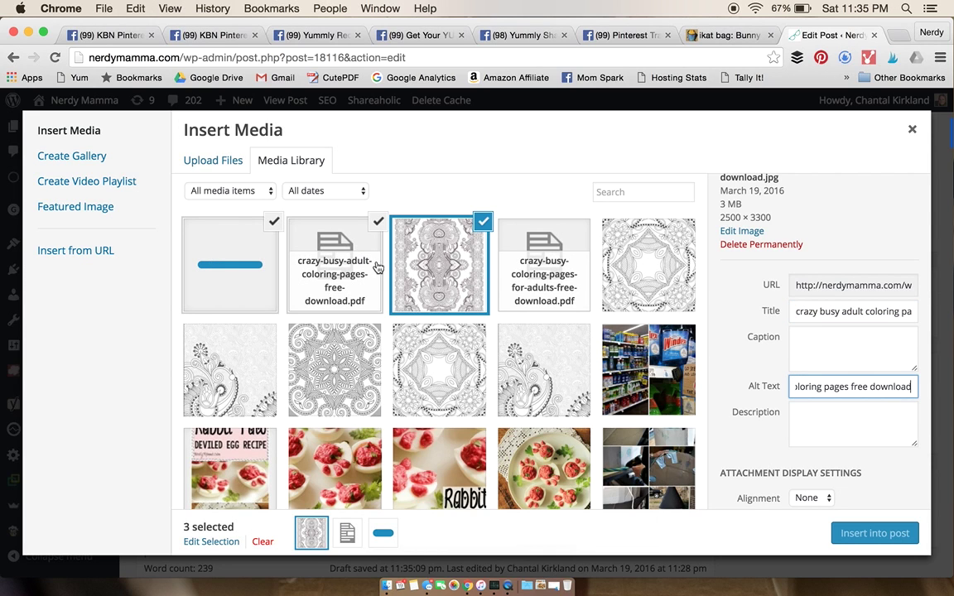
Give the smaller coloring-page JPG alt text copied from its title.
left_click(351, 271)
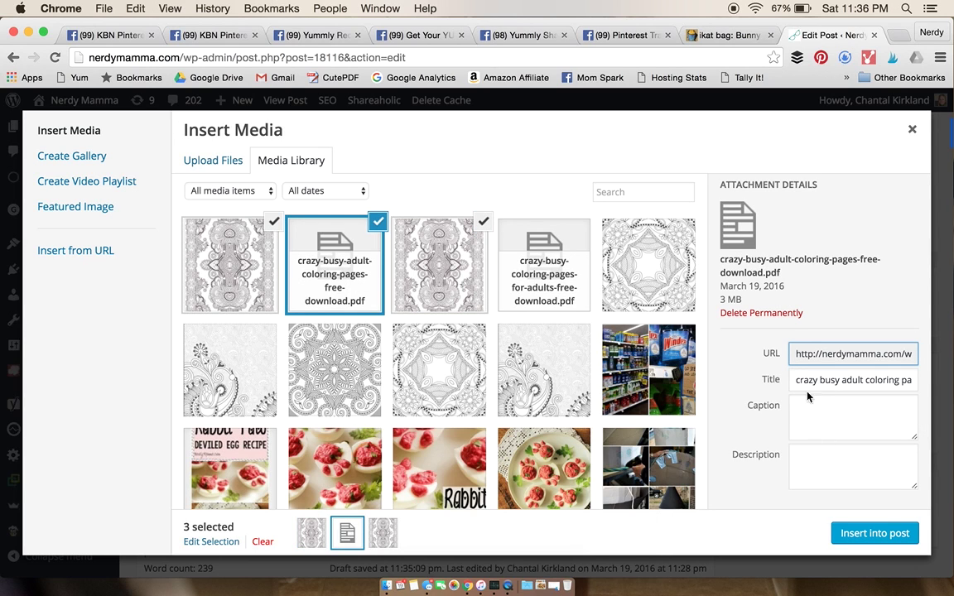
left_click(217, 242)
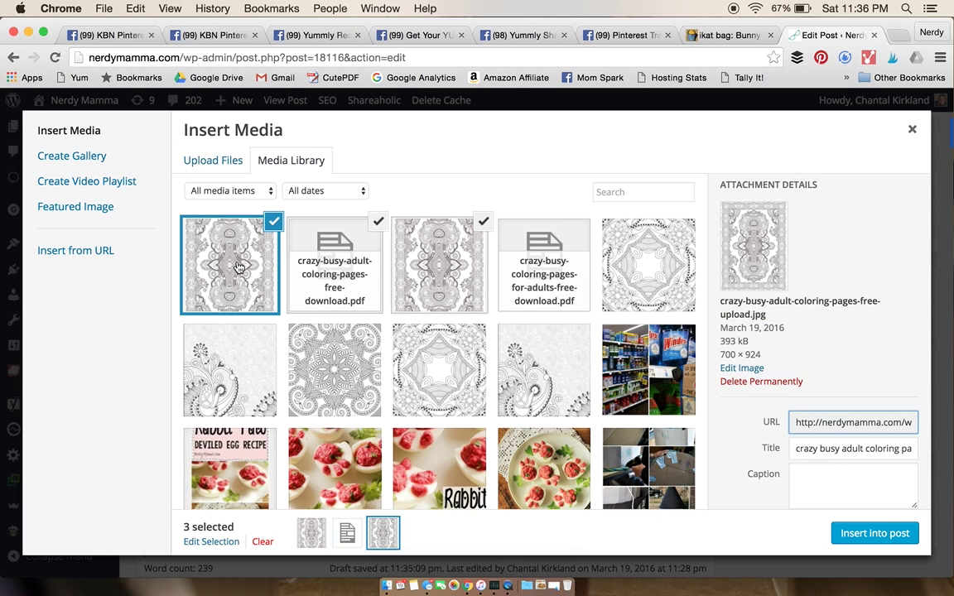
triple_click(812, 447)
key("cmd+c")
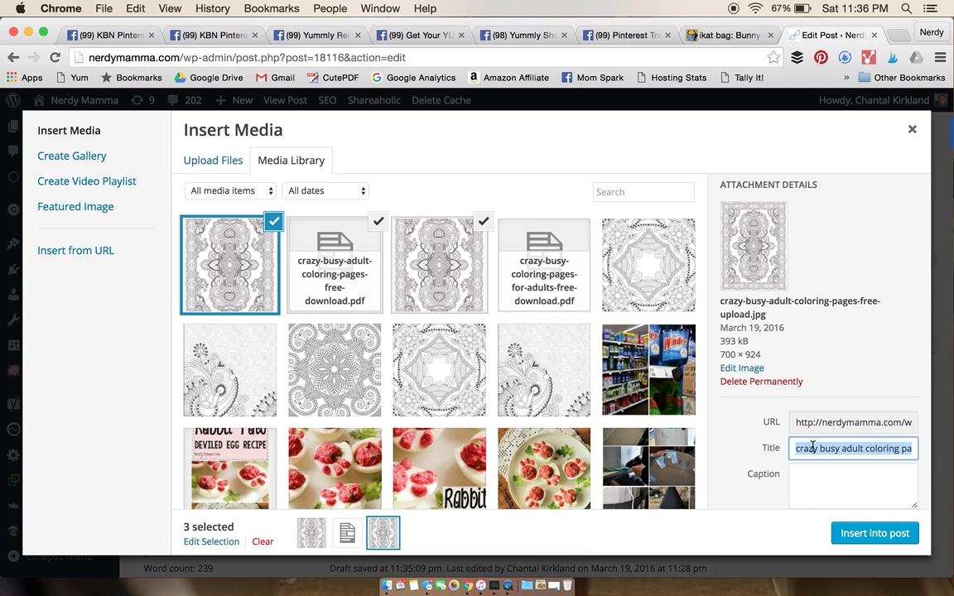
scroll(811, 451, "down", 2)
left_click(812, 451)
key("cmd+v")
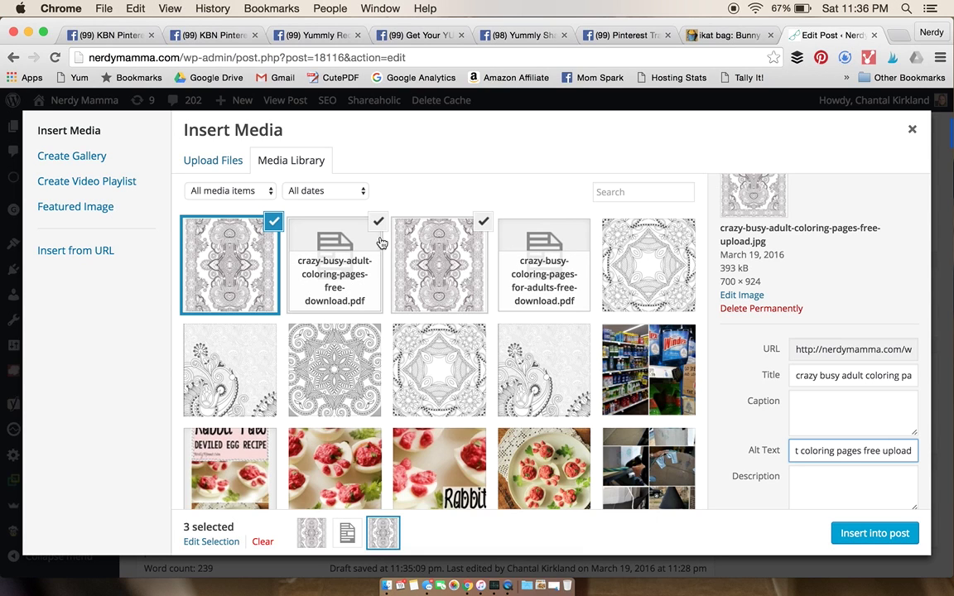
Deselect all uploads and select only the 700 × 924 coloring image.
left_click(484, 228)
left_click(378, 221)
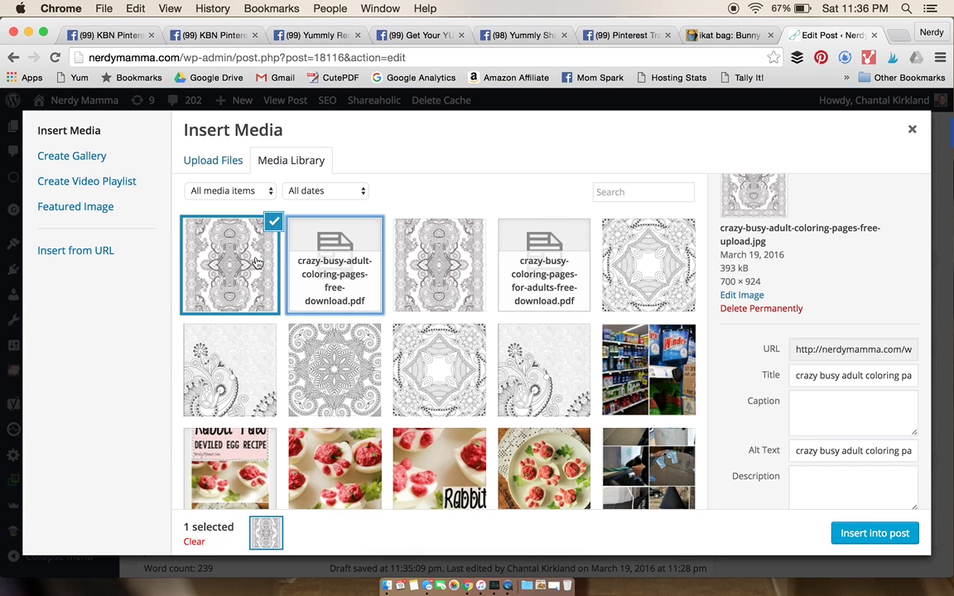
left_click(253, 263)
left_click(253, 263)
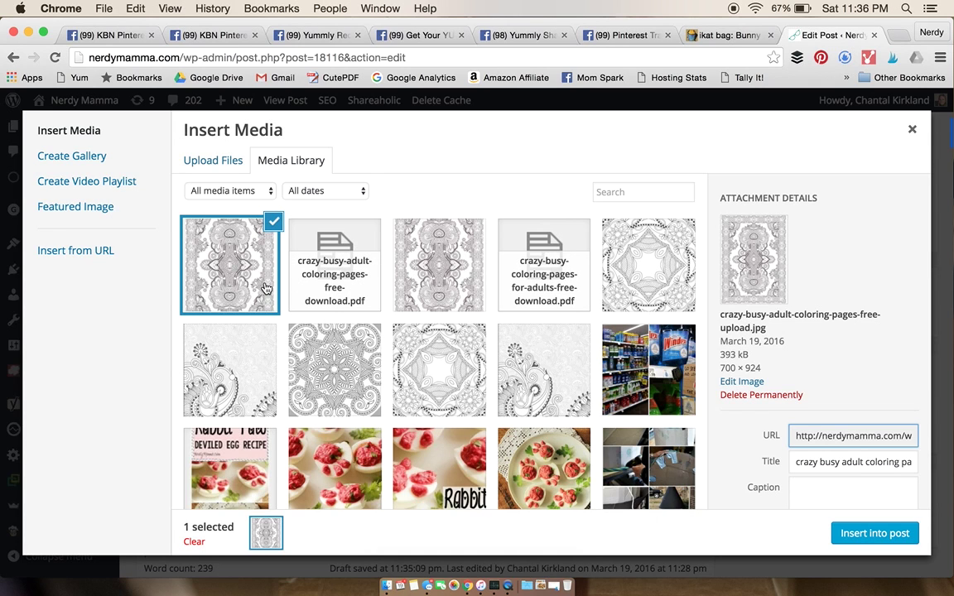
Insert the 700 × 924 coloring-page image into the post body.
left_click(861, 536)
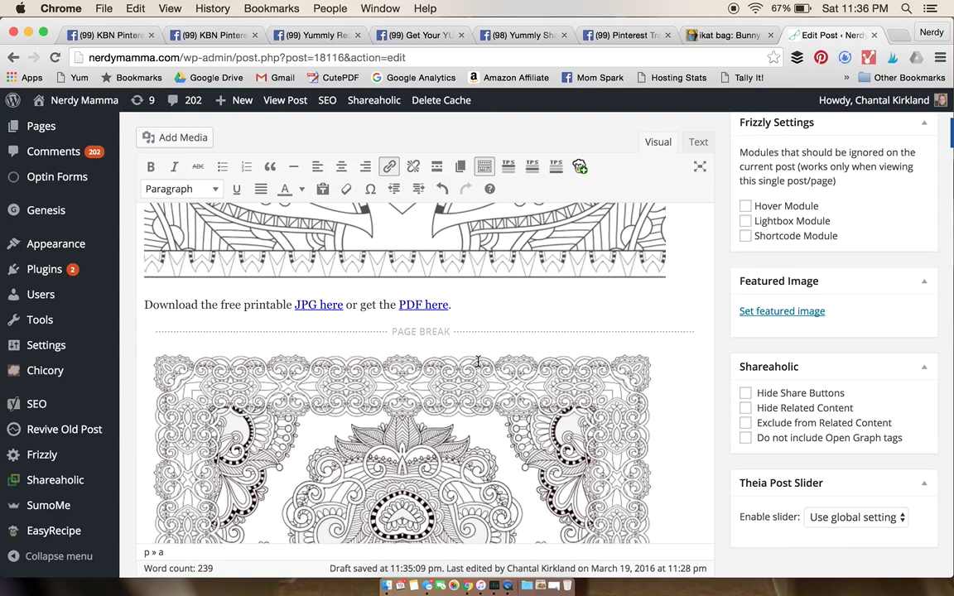
scroll(478, 361, "down", 3)
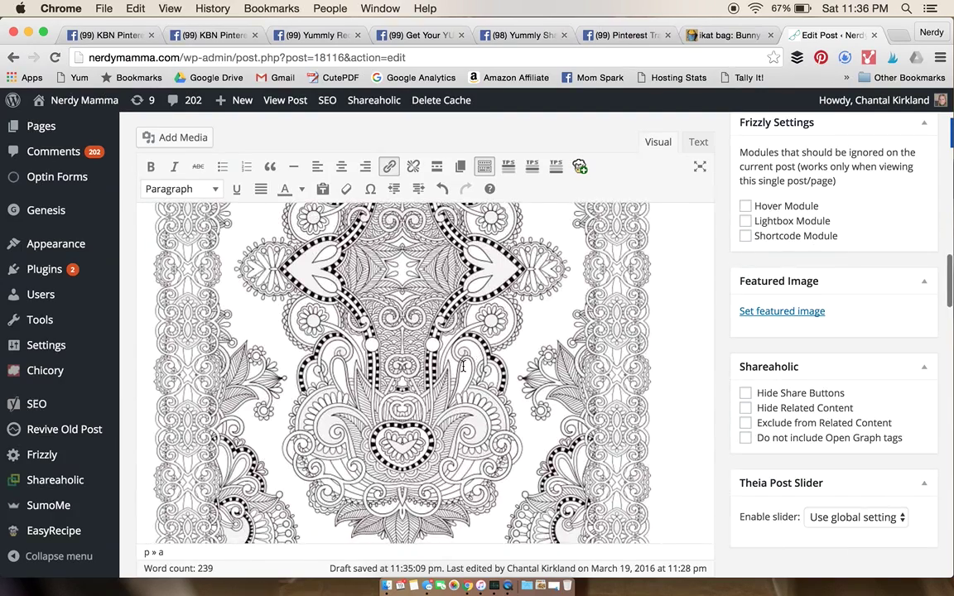
left_click(449, 370)
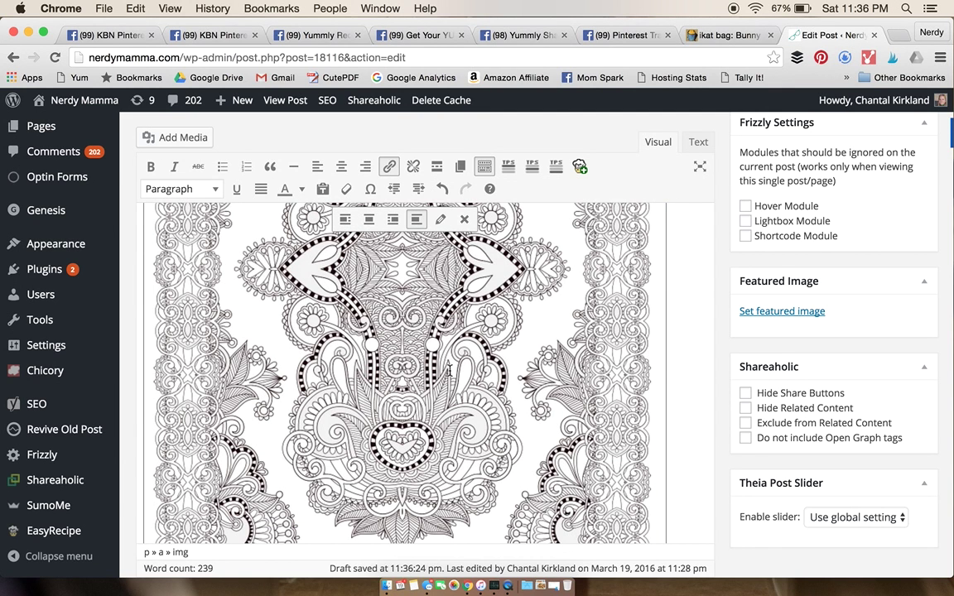
Copy the file URL of the full-size 2500 × 3300 coloring-page JPG from the media library.
left_click(169, 137)
left_click(428, 277)
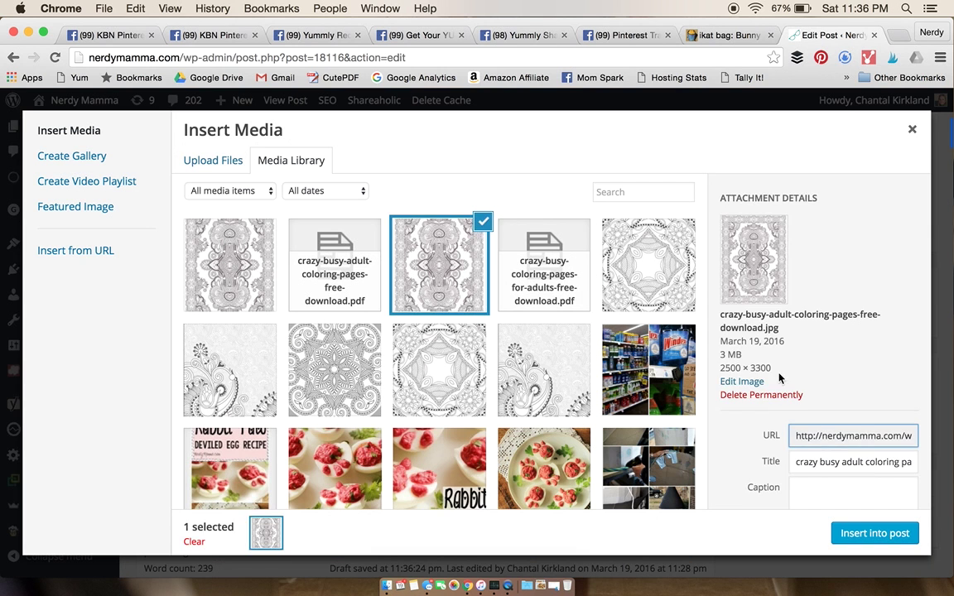
left_click(810, 436)
key("super+c")
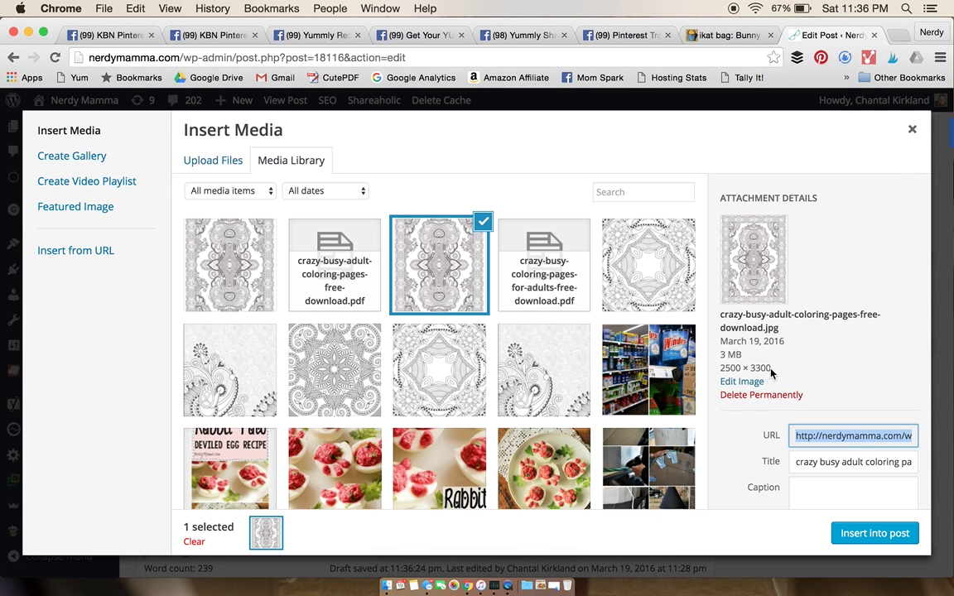
left_click(911, 129)
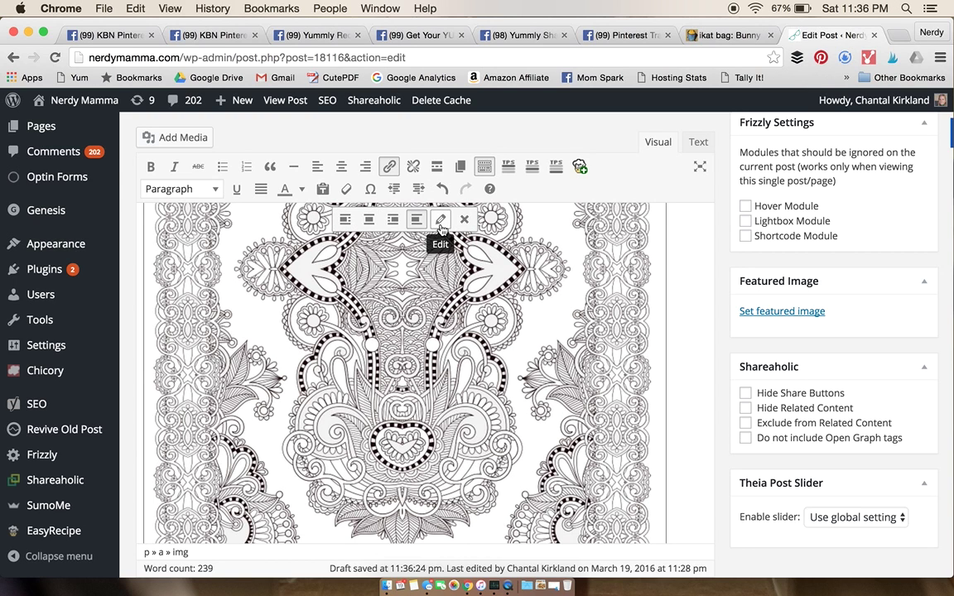
Link the post's image to a custom URL pointing at crazy-busy-adult-coloring-pages-free-download.jpg.
left_click(440, 220)
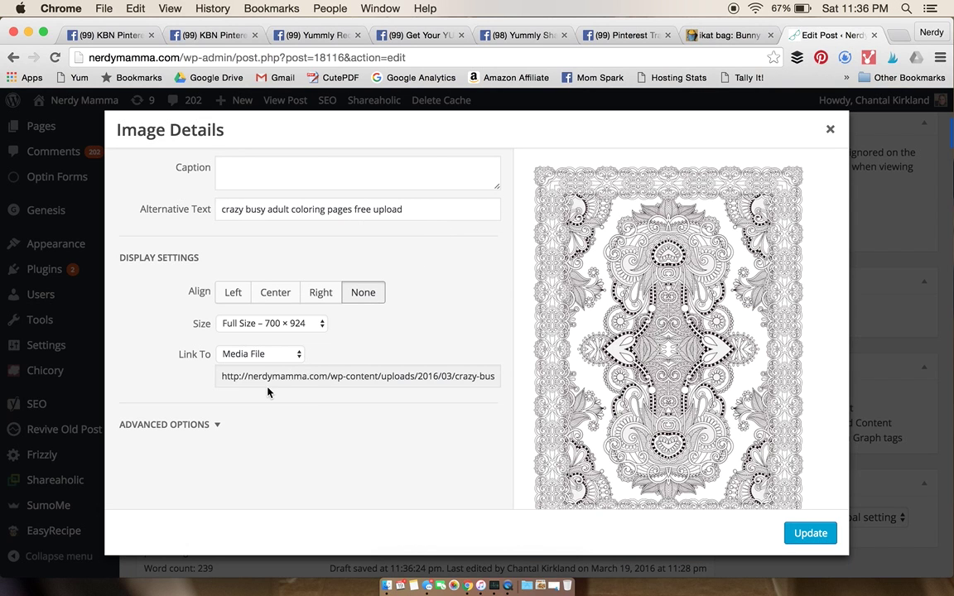
left_click(258, 355)
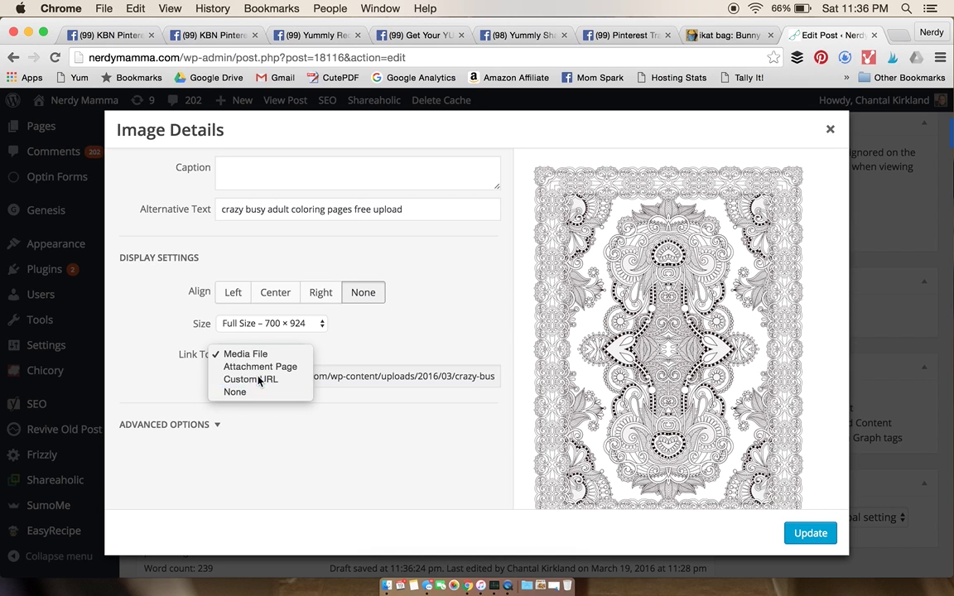
left_click(259, 377)
key("cmd+v")
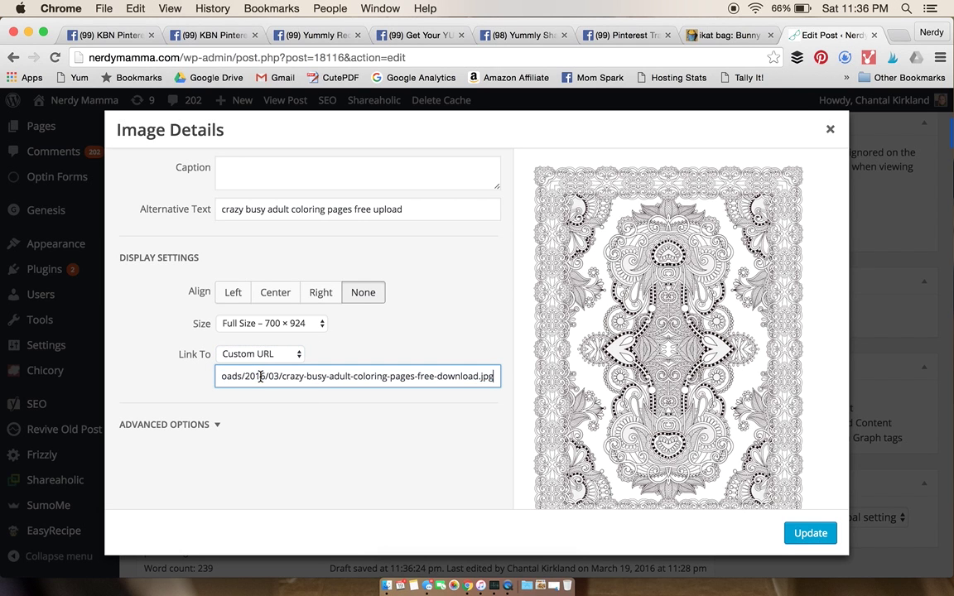
left_click(813, 534)
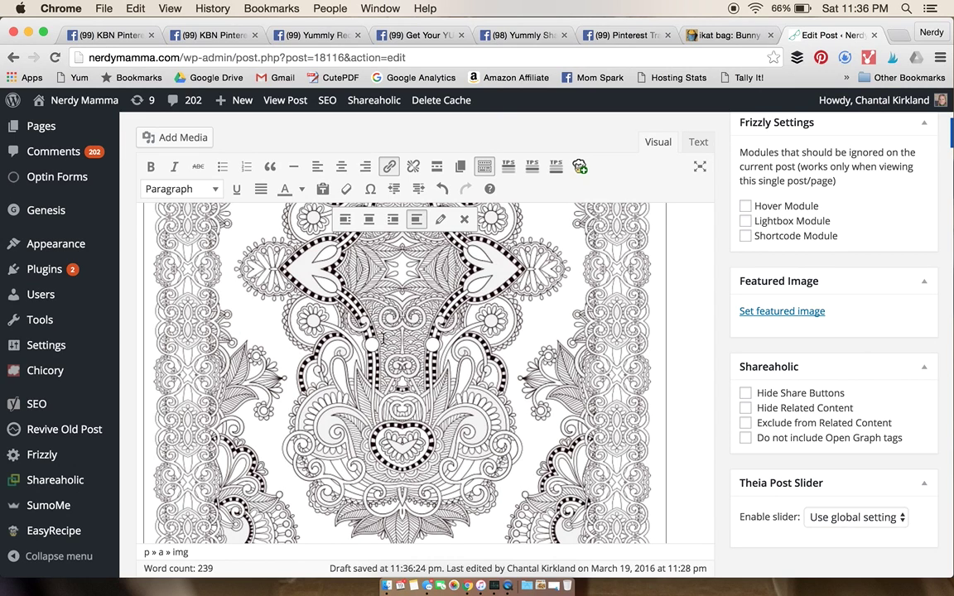
Select the words 'JPG here' in the post text.
scroll(383, 338, "down", 5)
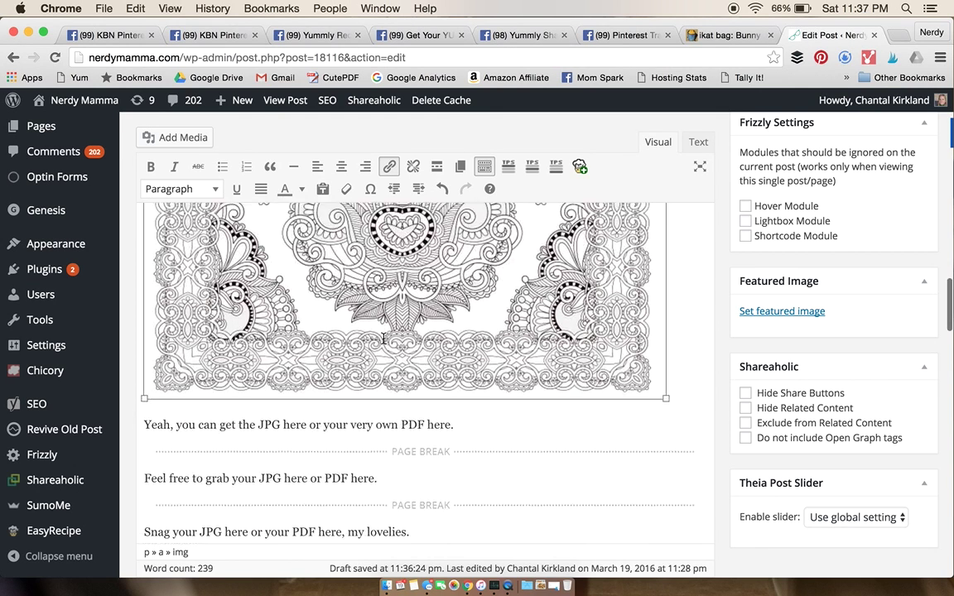
scroll(384, 338, "down", 2)
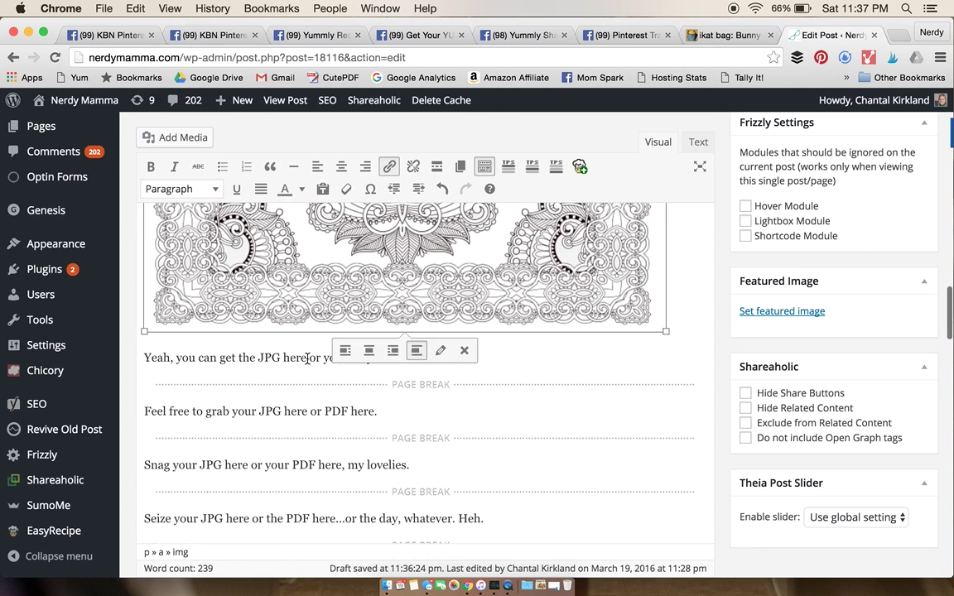
left_click_drag(307, 357, 260, 356)
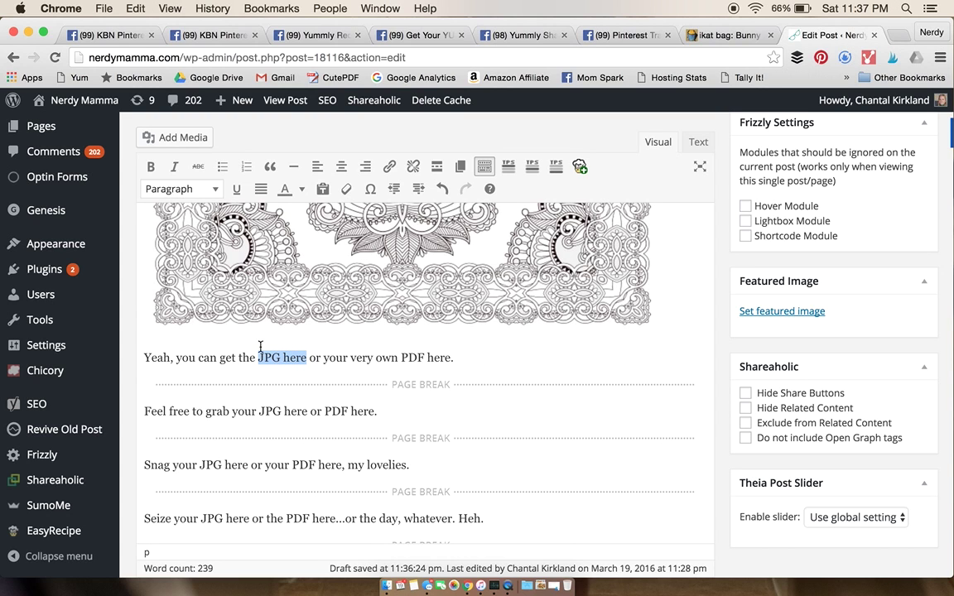
Link 'JPG here' to the full-size JPG URL, opening in a new tab.
left_click(389, 167)
key("super+v")
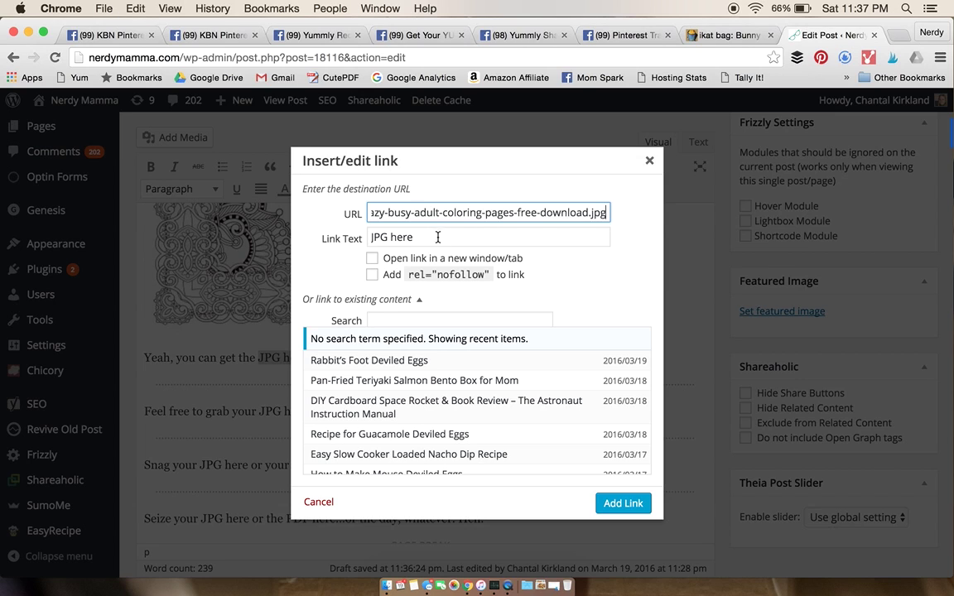
left_click(451, 258)
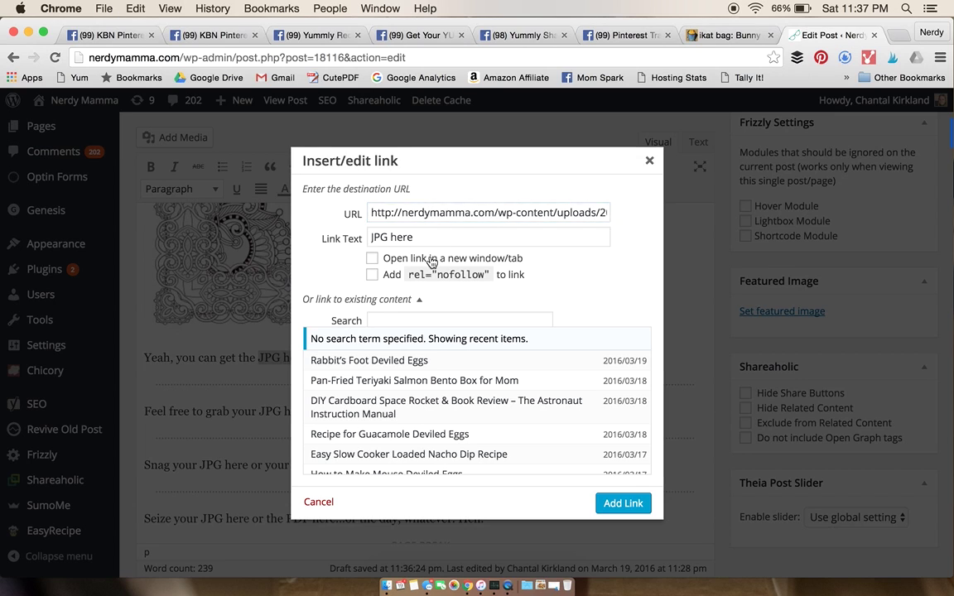
left_click(637, 503)
scroll(481, 364, "up", 1)
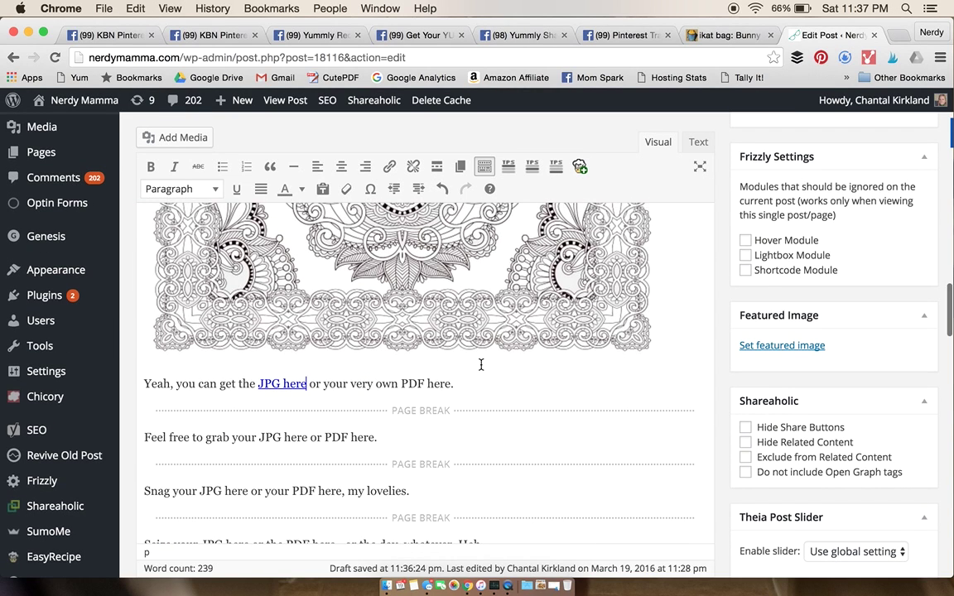
Copy the uploaded coloring-page PDF's URL from the media library.
left_click(187, 138)
left_click(354, 283)
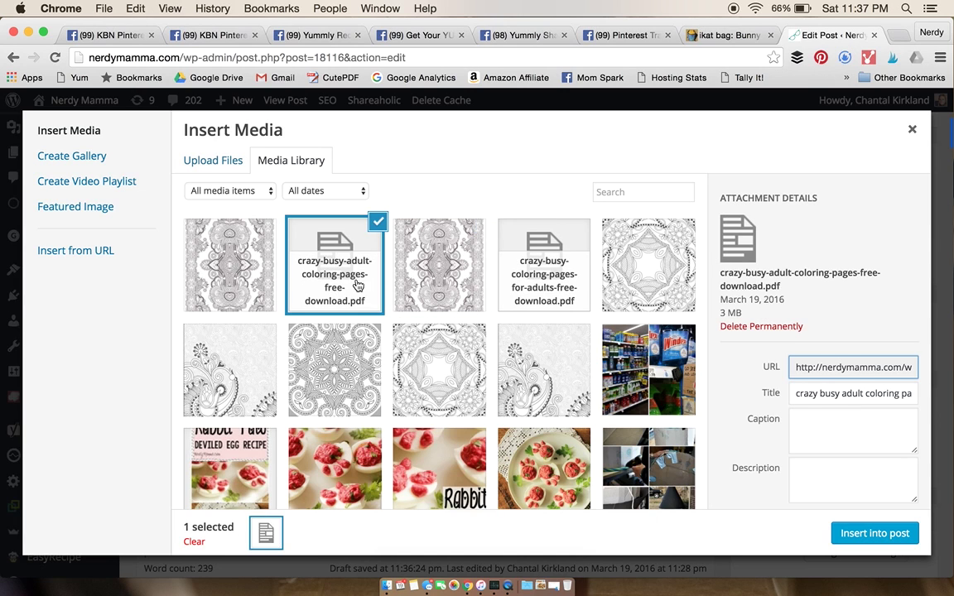
left_click(842, 367)
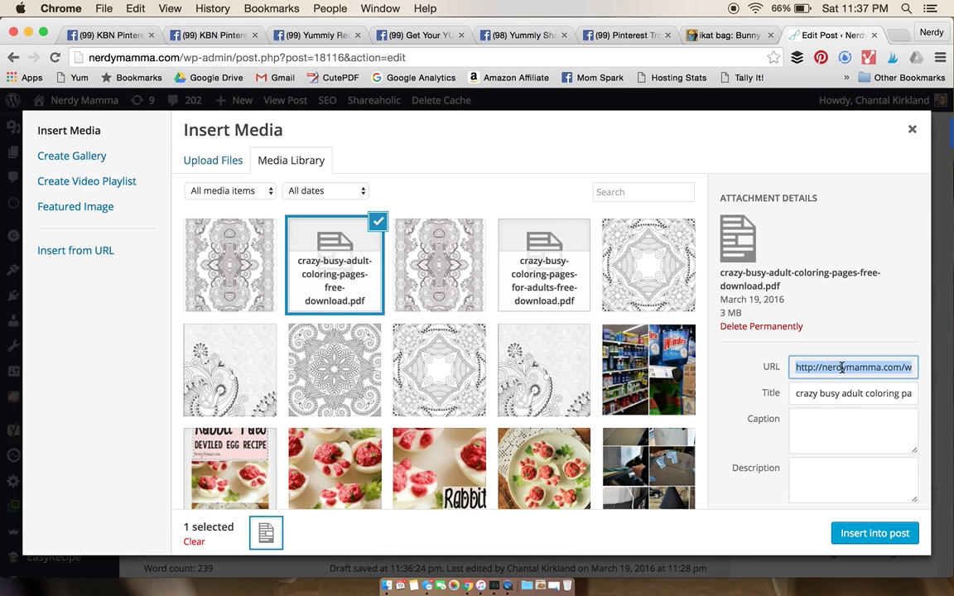
left_click(909, 132)
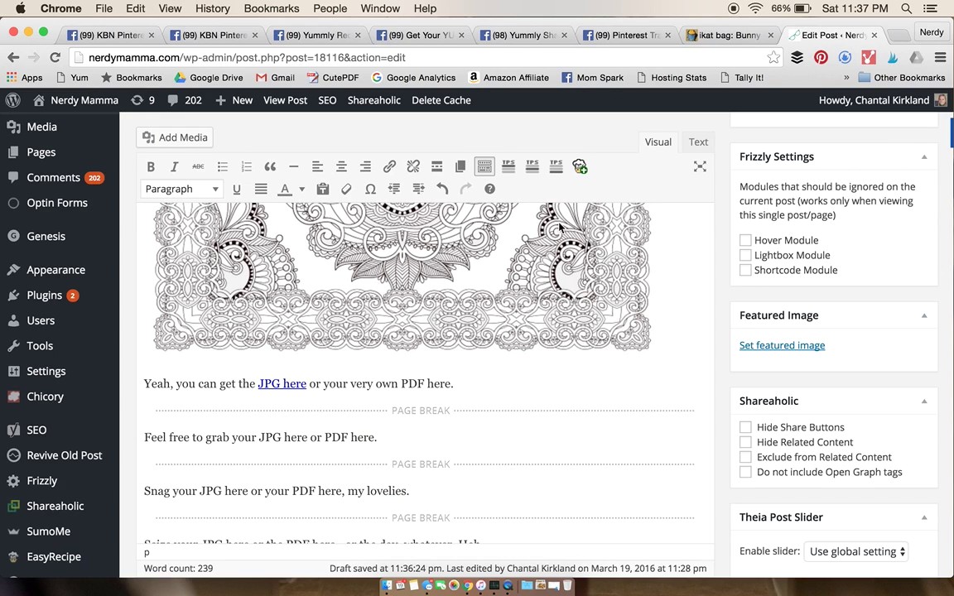
Link the words 'PDF here' to the coloring-page PDF's URL.
left_click_drag(450, 383, 400, 384)
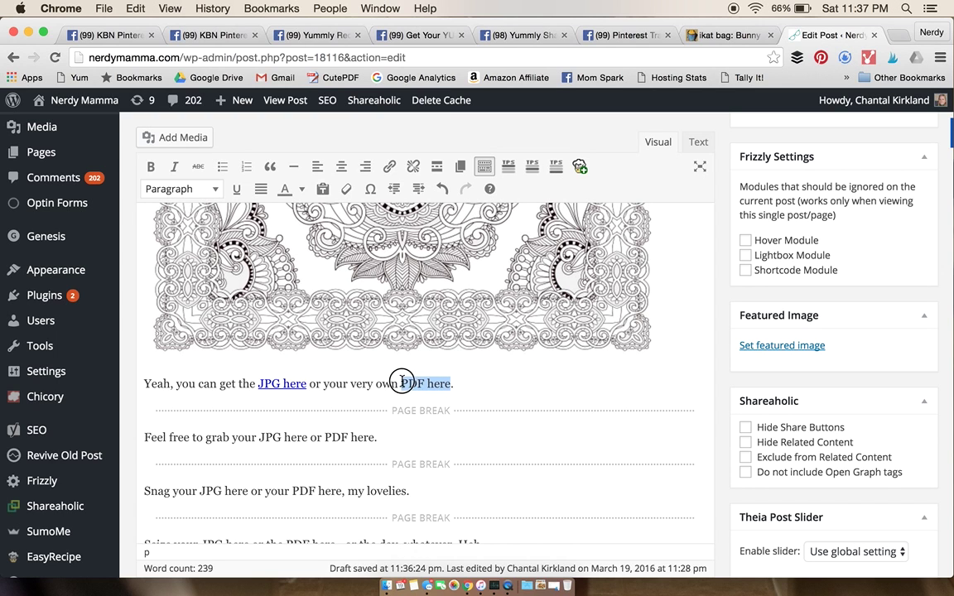
left_click(390, 167)
key("super+v")
left_click(621, 503)
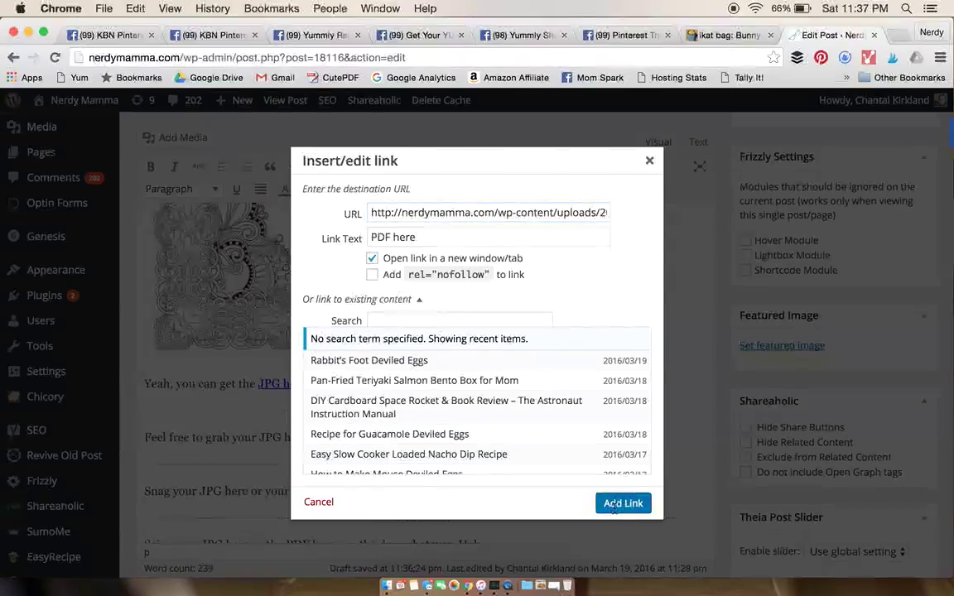
scroll(604, 440, "up", 5)
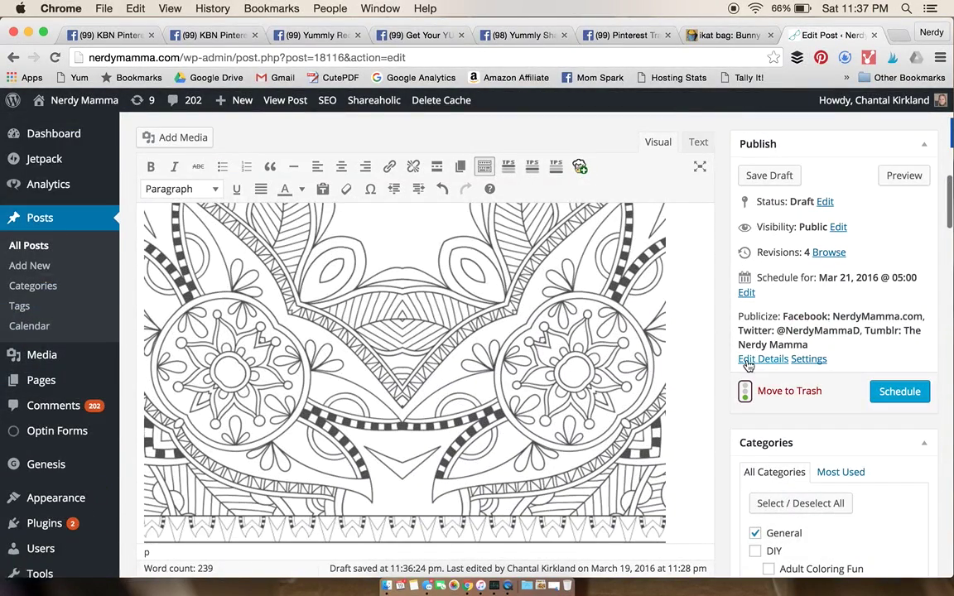
Save the post as a draft and open its preview in a new tab.
left_click(770, 177)
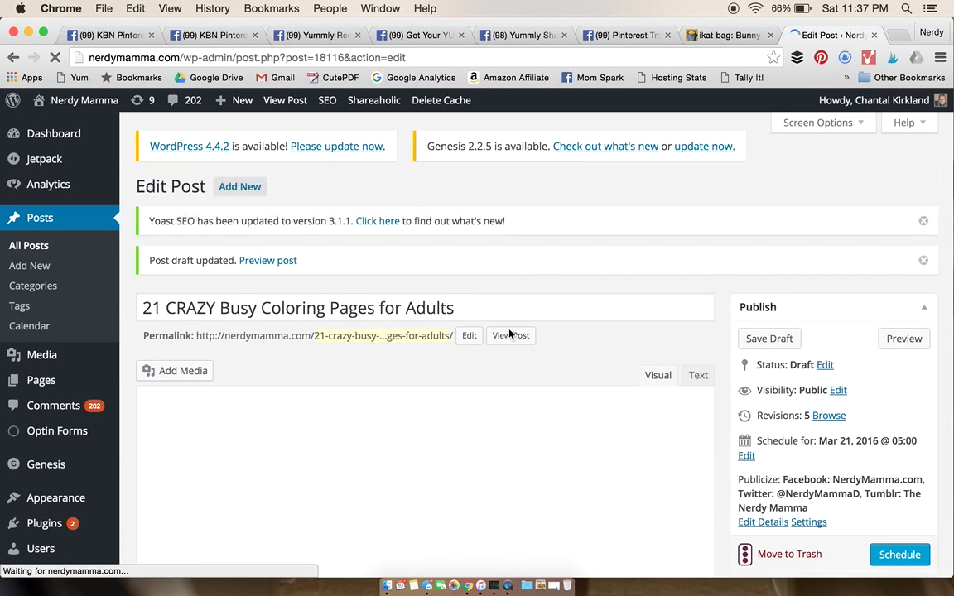
right_click(507, 335)
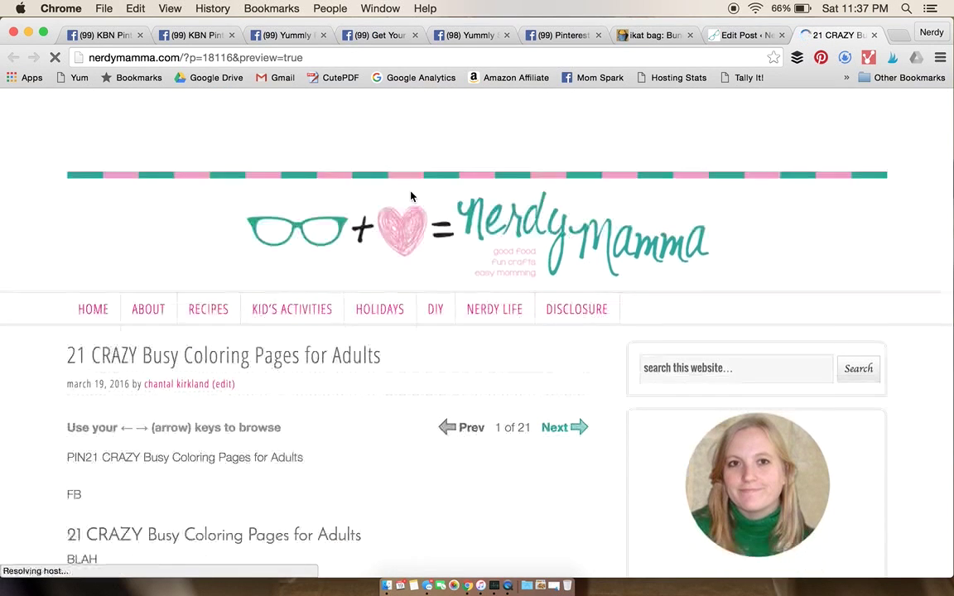
scroll(517, 222, "down", 2)
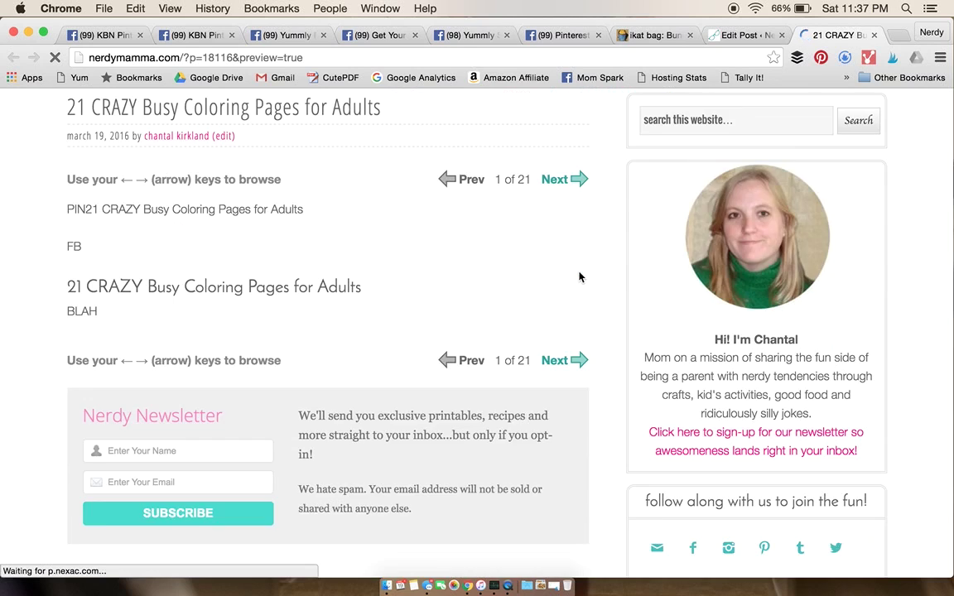
scroll(571, 232, "up", 2)
scroll(560, 313, "down", 1)
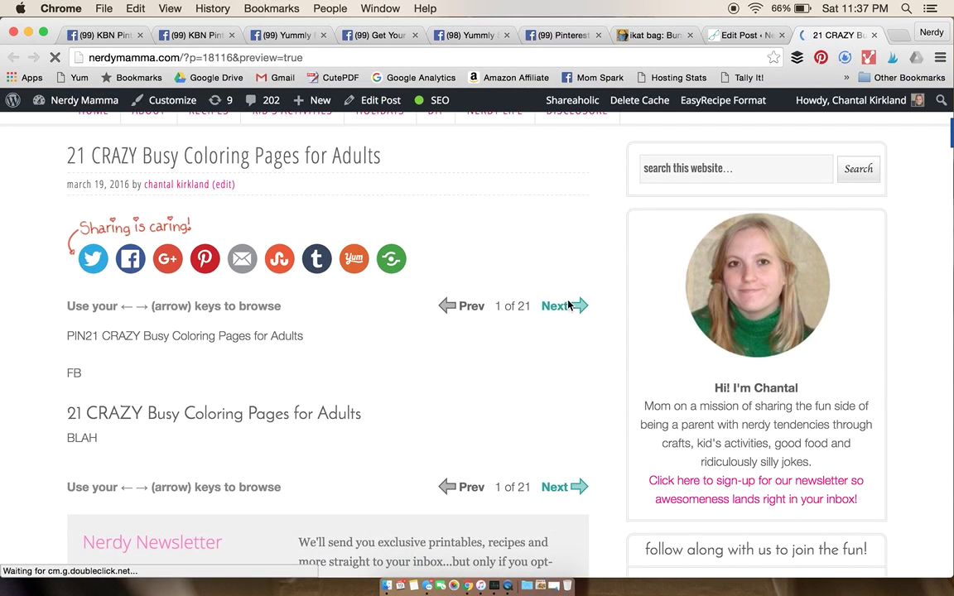
Advance the preview to slide 3 of 21 and check the coloring image and its links.
left_click(579, 306)
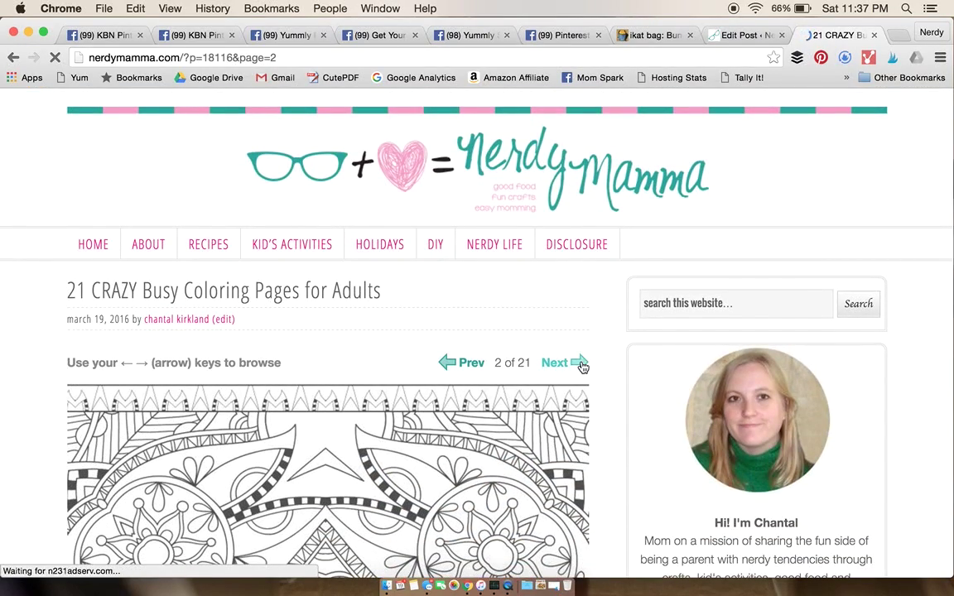
key("Right")
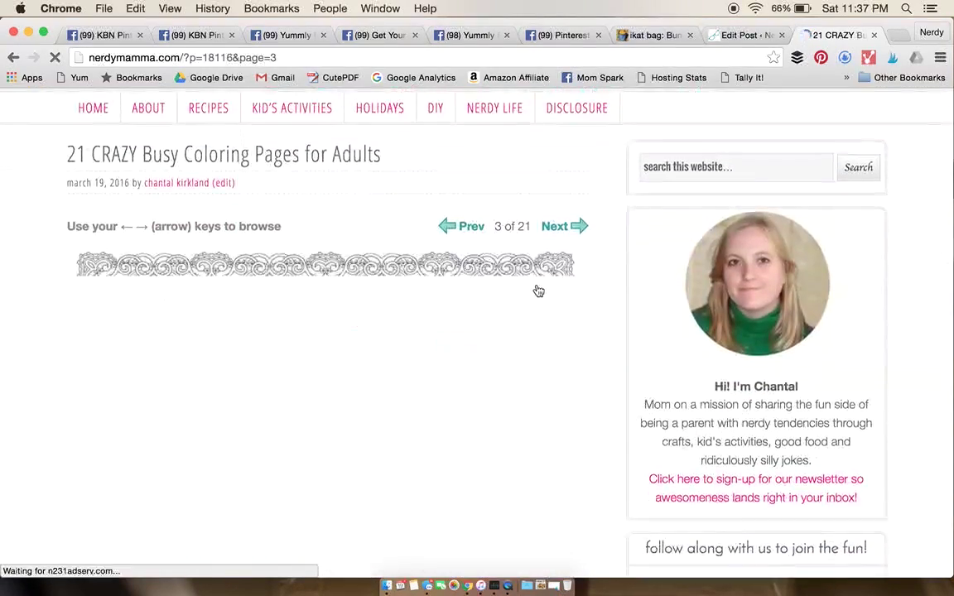
scroll(537, 290, "down", 3)
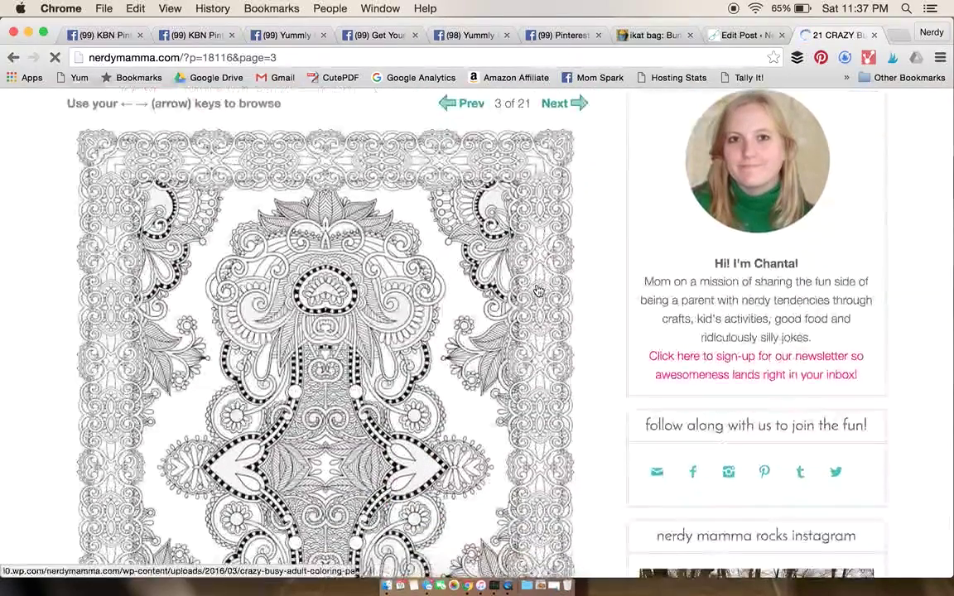
scroll(477, 341, "up", 2)
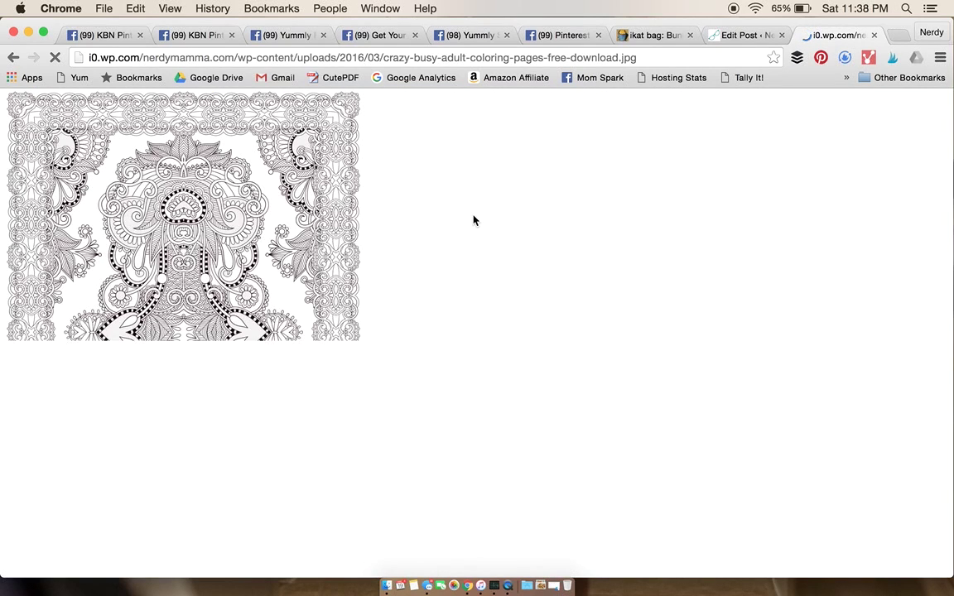
mouse_move(323, 275)
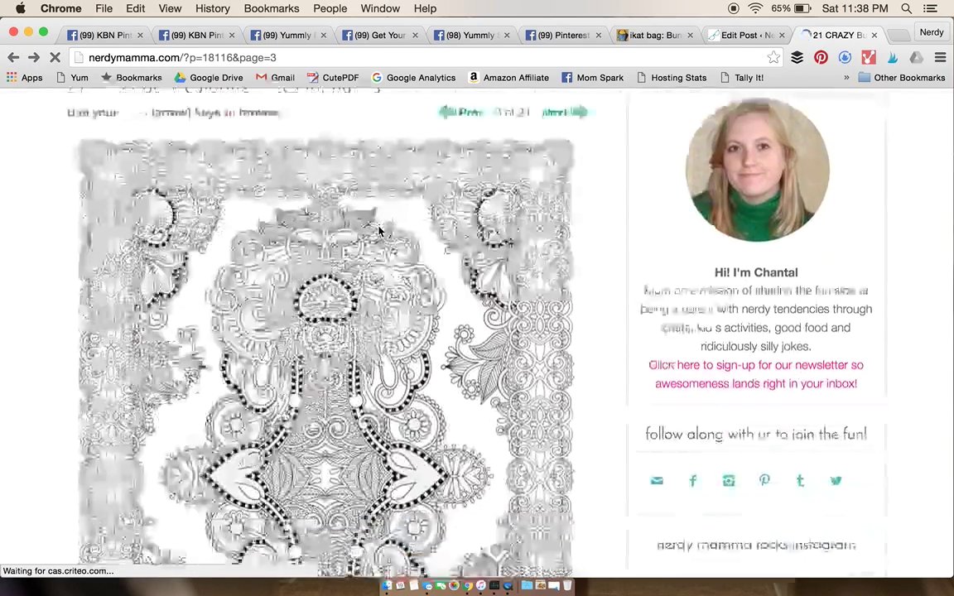
scroll(378, 230, "down", 5)
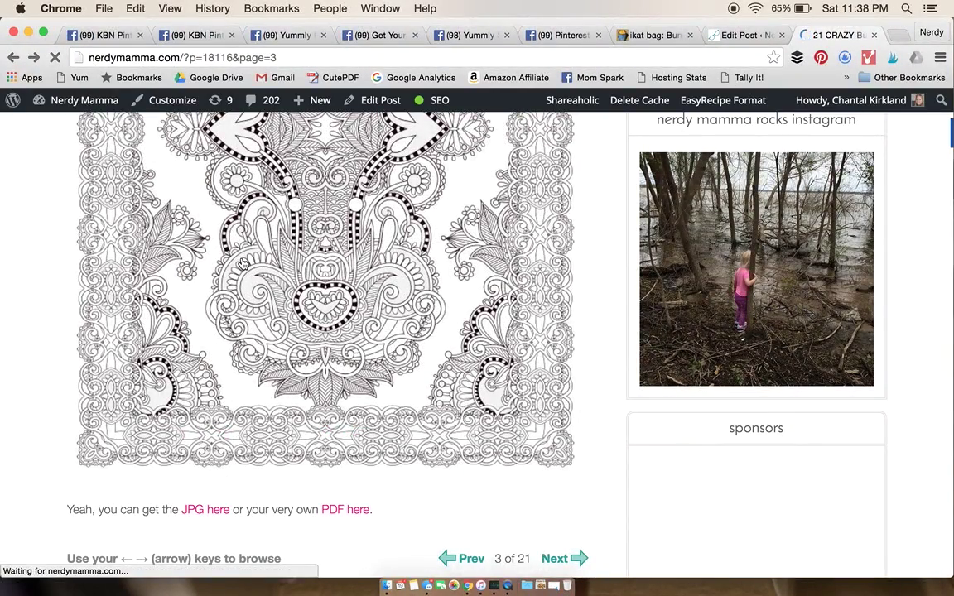
scroll(242, 263, "up", 7)
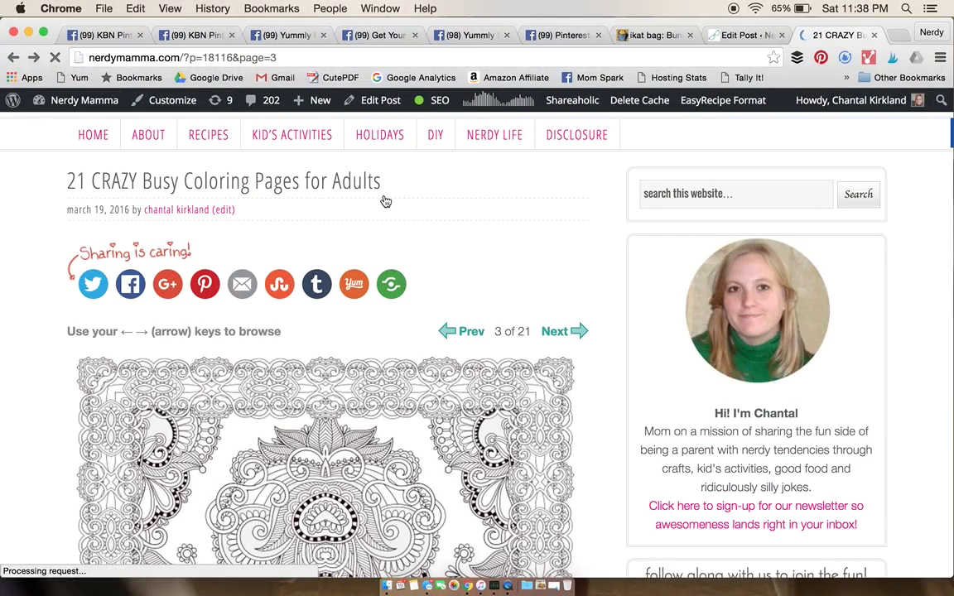